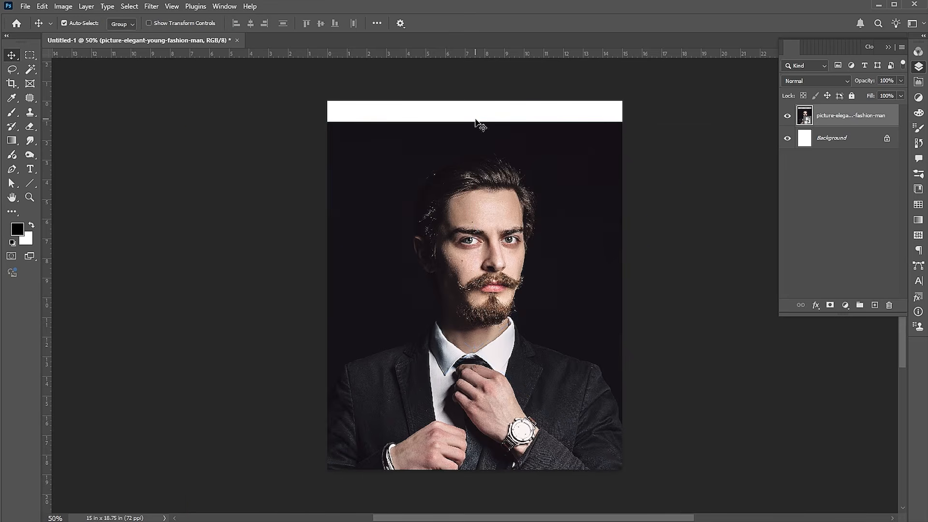
- Rasterize the portrait layer and fill the white strip across the canvas's top edge with Content-Aware, leaving nothing selected
right_click(817, 109)
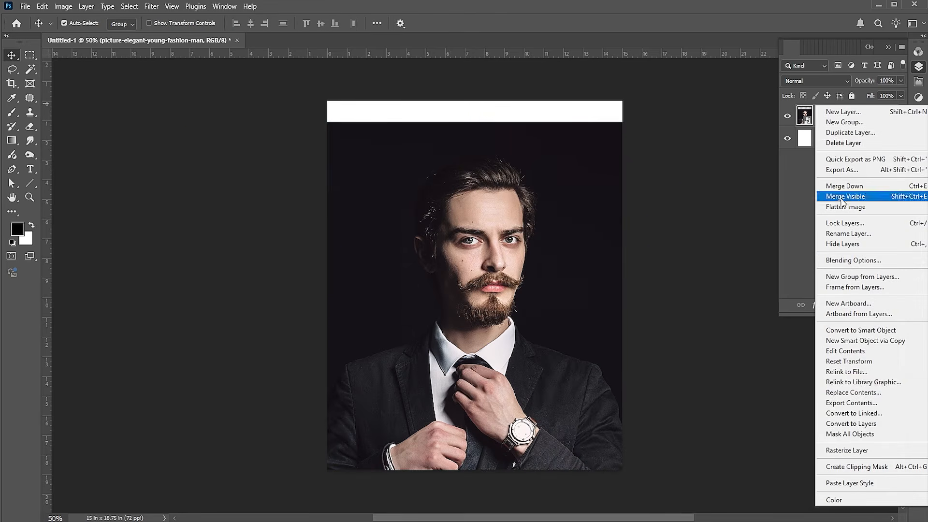
click(840, 452)
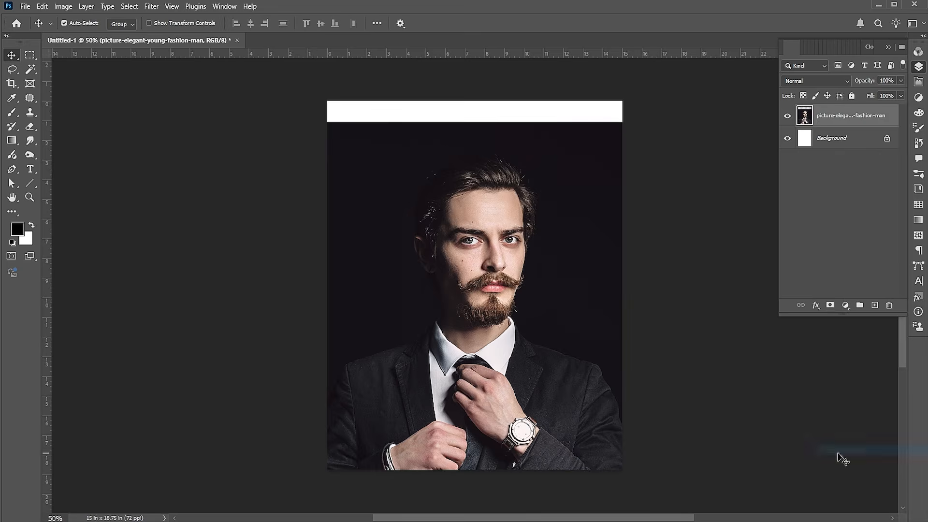
click(30, 54)
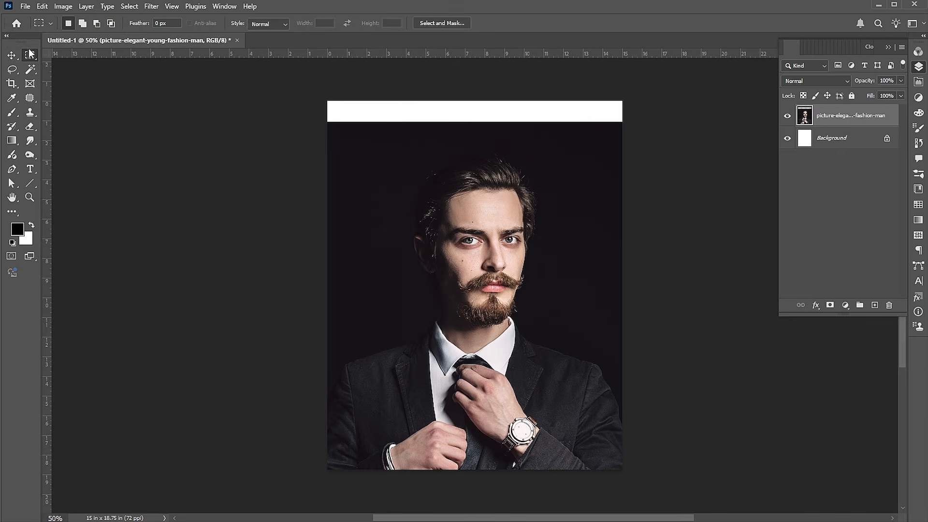
drag(327, 101, 630, 131)
click(42, 6)
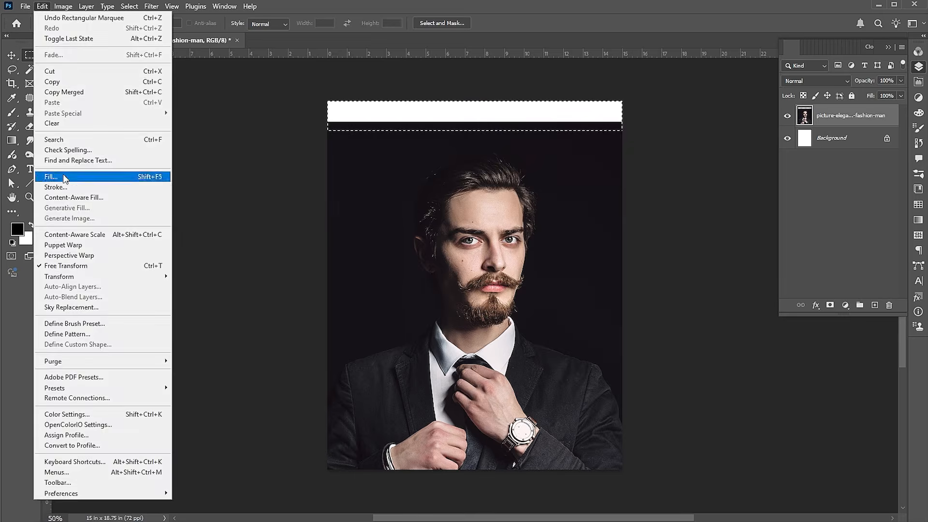
click(51, 177)
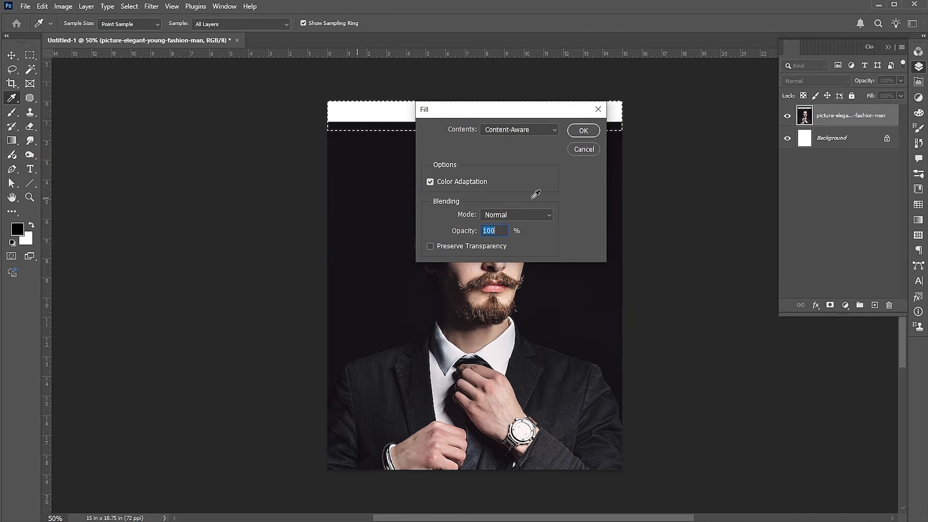
click(583, 130)
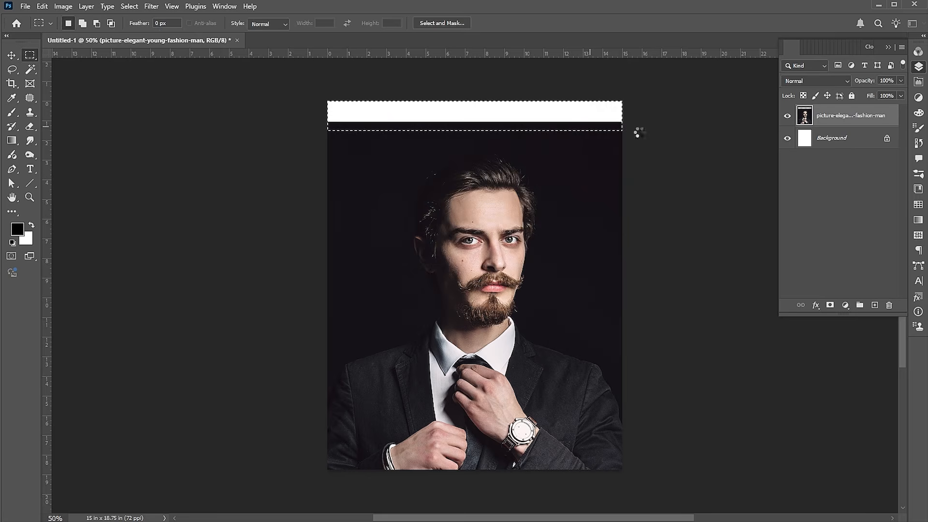
right_click(472, 115)
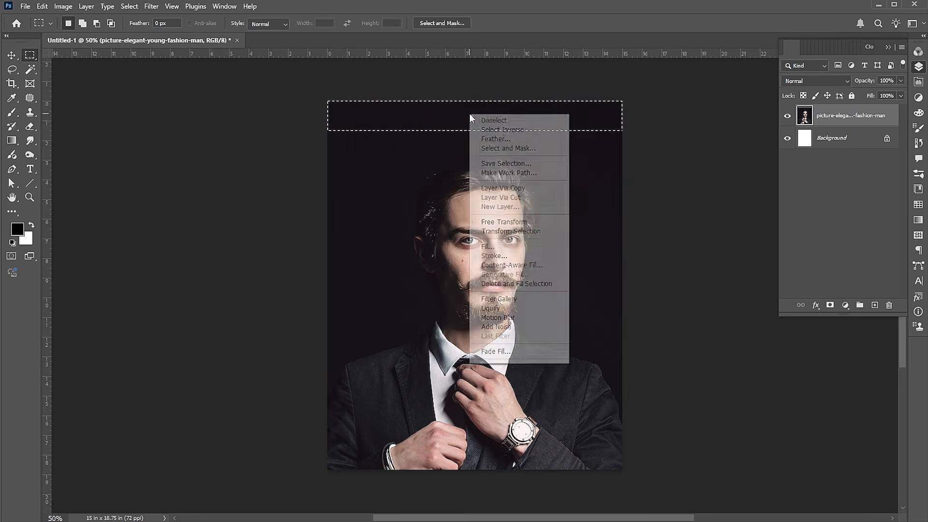
click(498, 121)
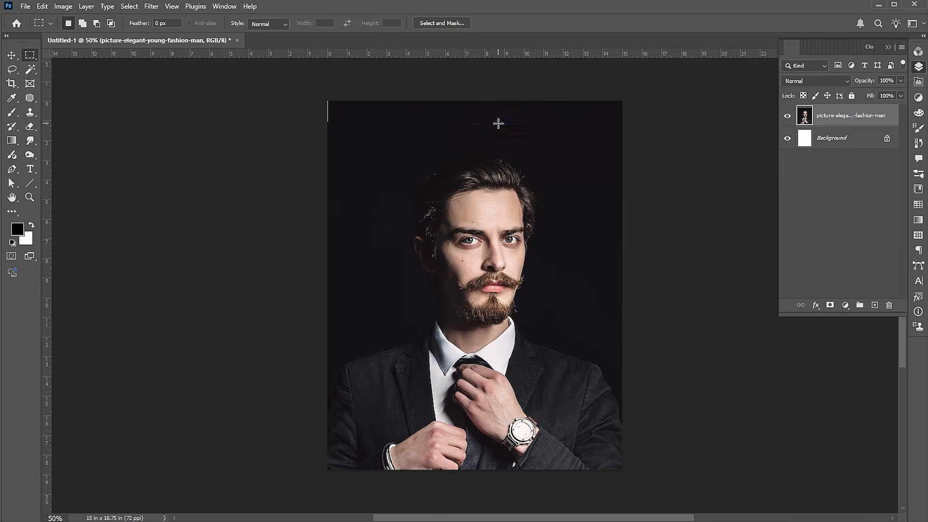
key(v)
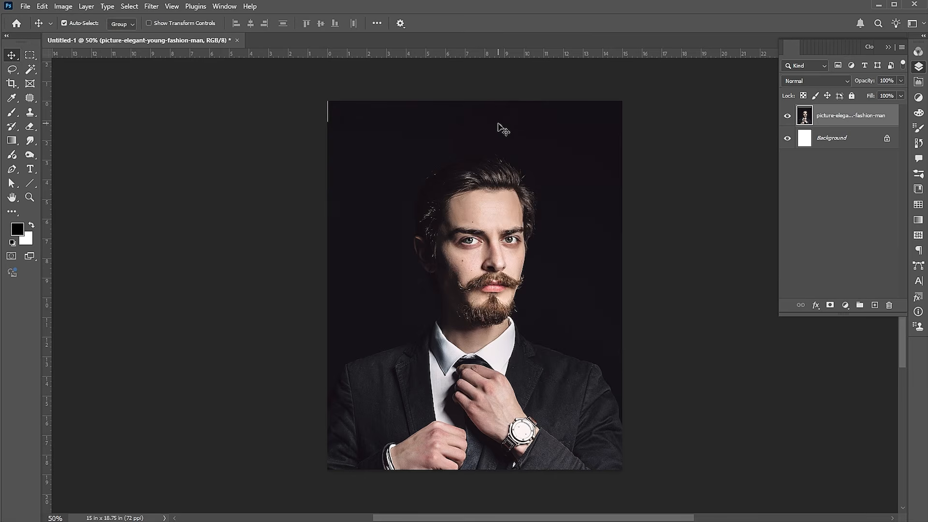
- Select the subject of the portrait and copy it to a new layer
click(129, 7)
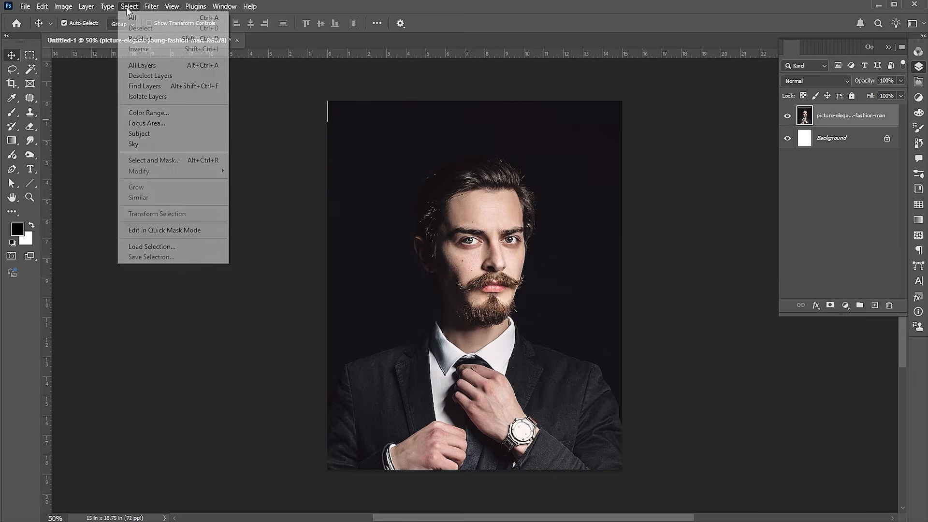
click(140, 134)
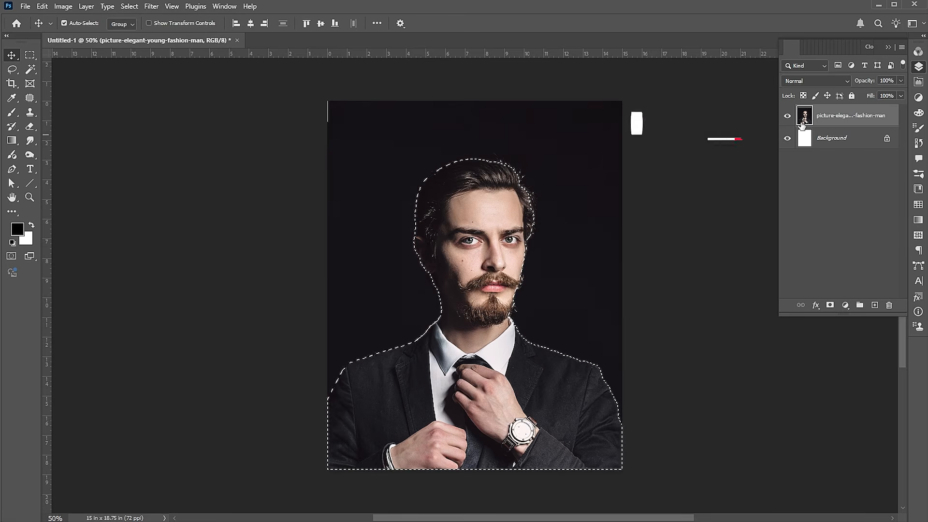
key(ctrl+j)
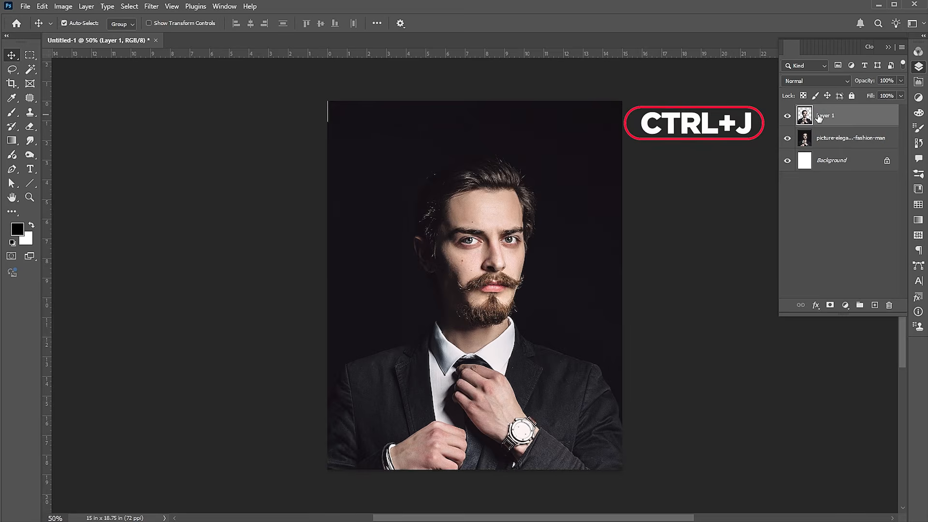
- Apply a Motion Blur to the copied subject with an angle of 0° and a distance of 236 pixels
key(ctrl+0)
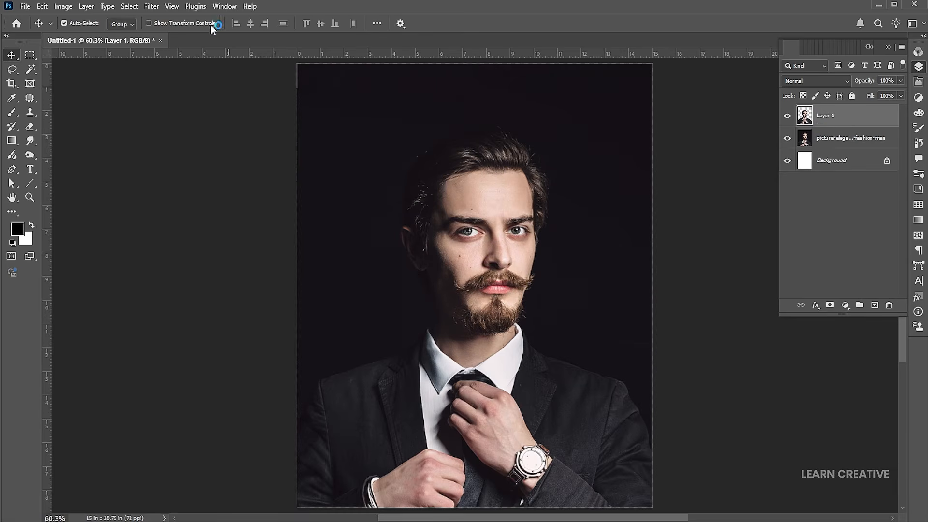
click(149, 6)
mouse_move(271, 167)
click(331, 230)
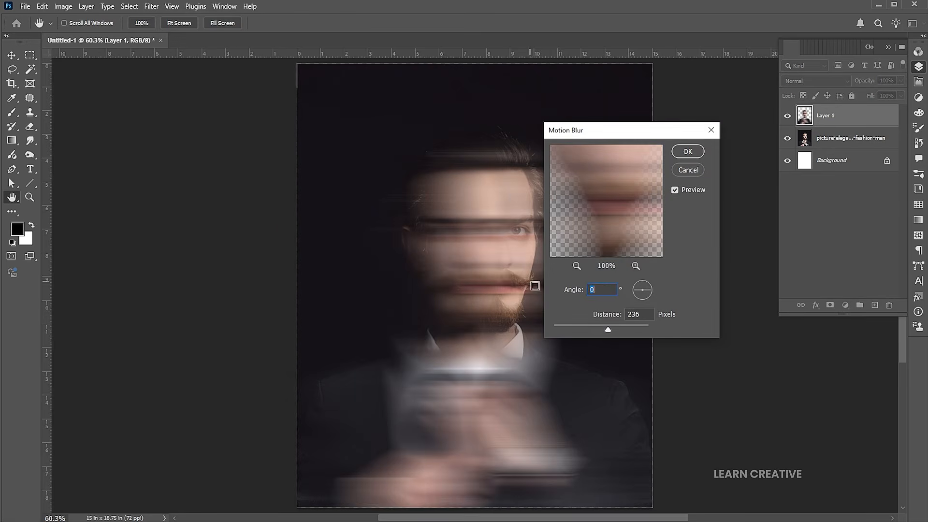
click(685, 151)
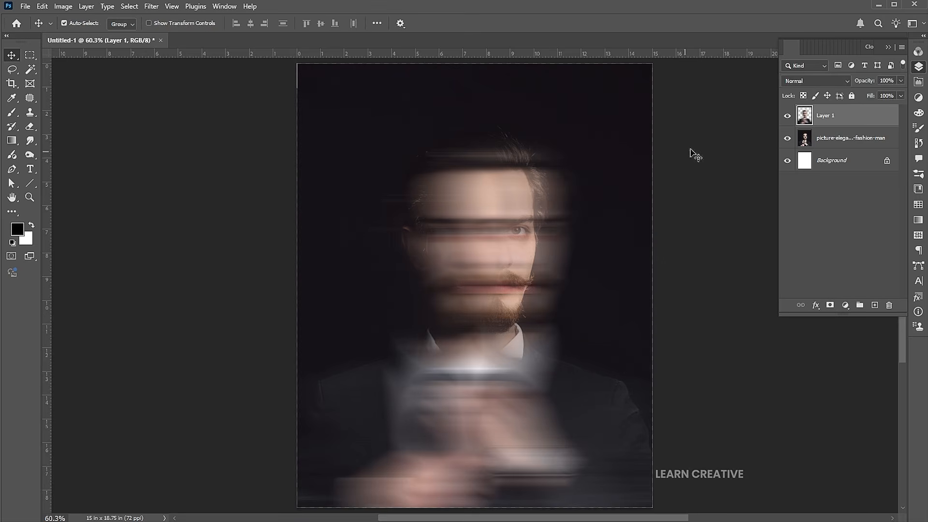
- Add a mask to the blurred layer and paint black with a 500-pixel brush over the right side of the face and body
click(830, 305)
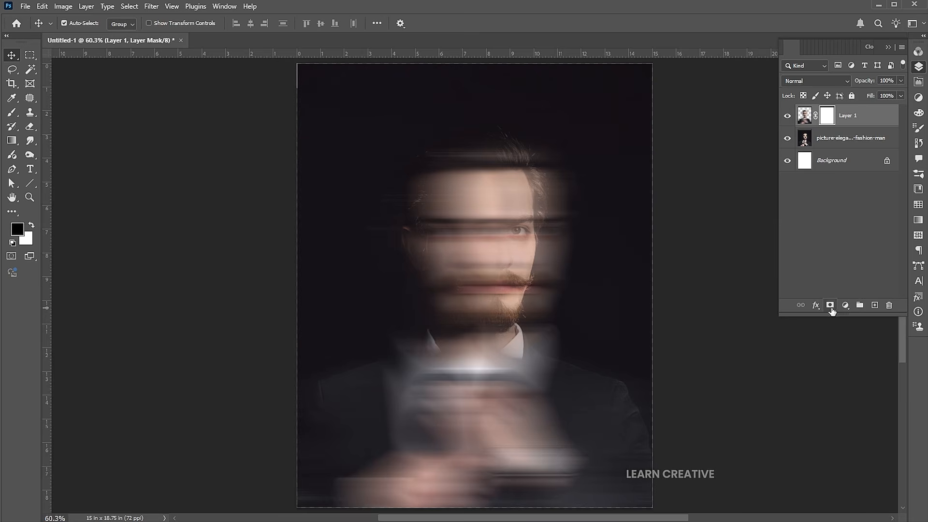
click(14, 113)
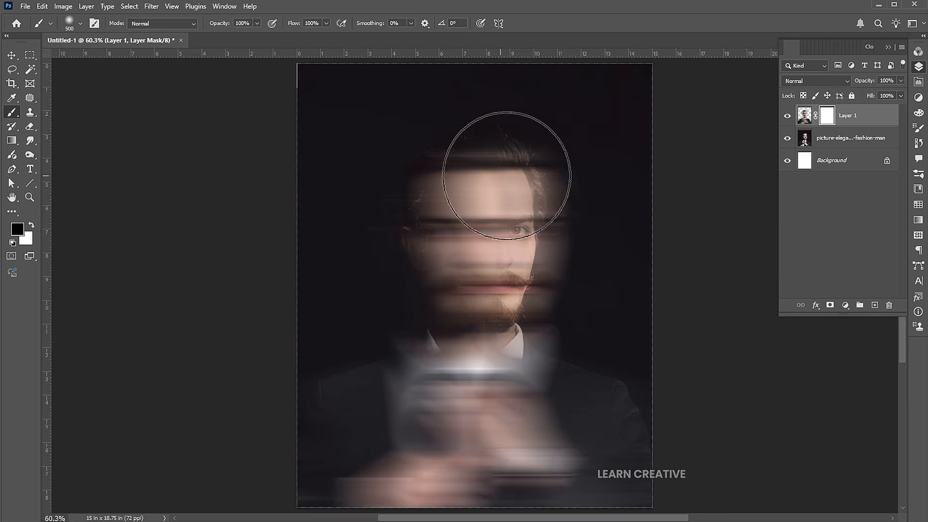
mouse_move(553, 183)
mouse_down()
mouse_move(563, 207)
mouse_move(503, 224)
mouse_move(586, 344)
mouse_move(607, 458)
mouse_move(575, 439)
mouse_move(606, 457)
mouse_up()
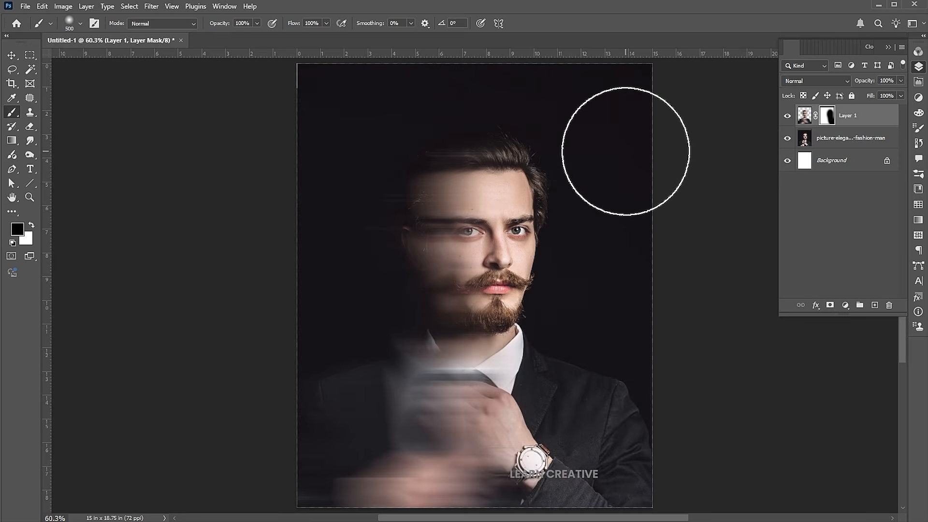
key(v)
- Open the blurred layer's image in Liquify and stretch the eye and forehead area to the image's left edge with a 300-pixel Forward Warp brush
click(803, 116)
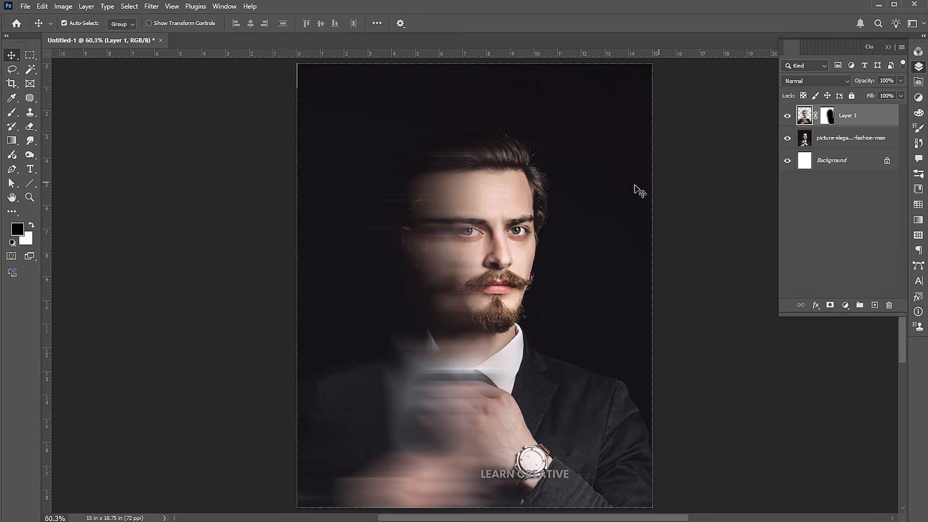
click(152, 7)
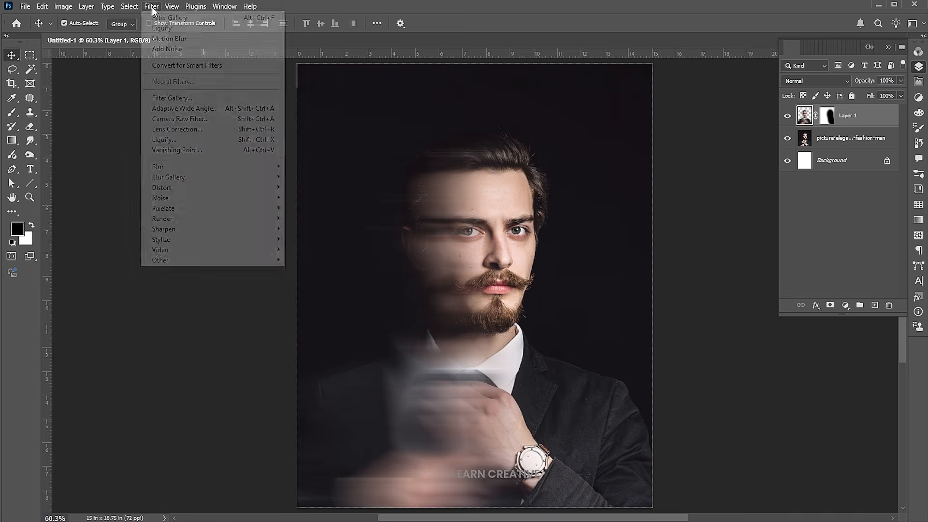
click(168, 140)
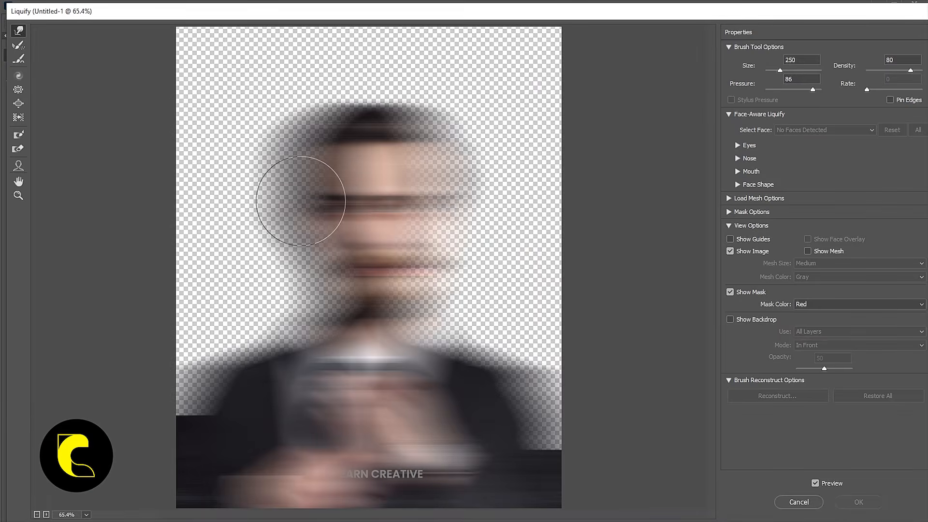
key(bracketright)
drag(314, 198, 188, 211)
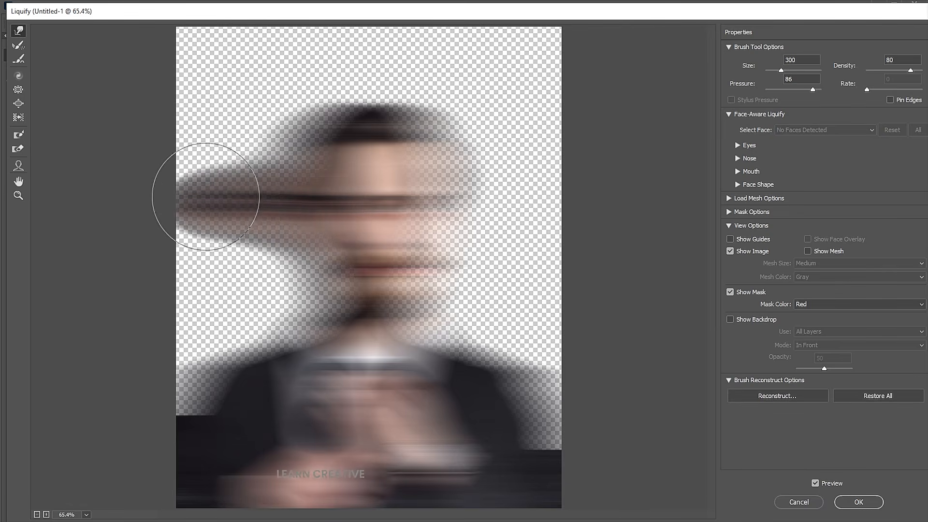
drag(230, 197, 147, 197)
drag(283, 157, 159, 165)
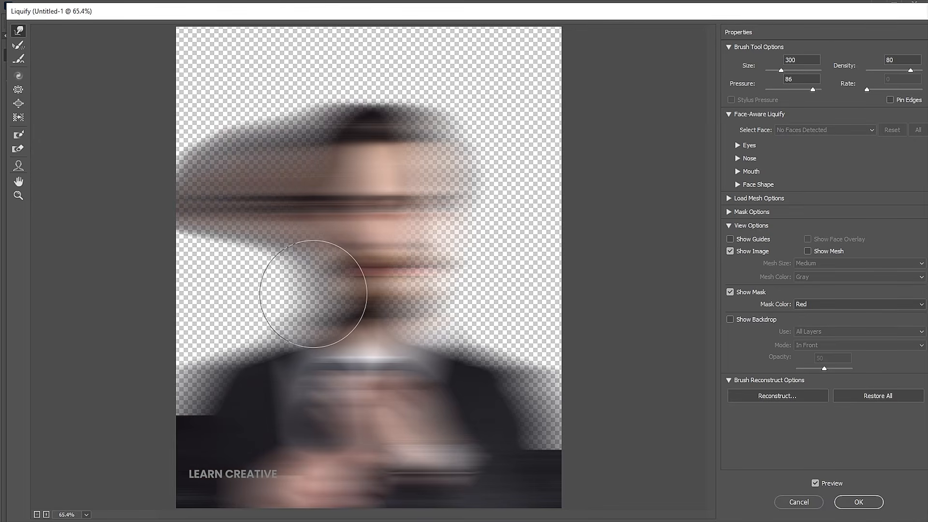
- Reduce the warp brush to 200 pixels and pull the blurred jaw outward to the left
key(bracketleft)
key(bracketleft)
drag(337, 286, 244, 290)
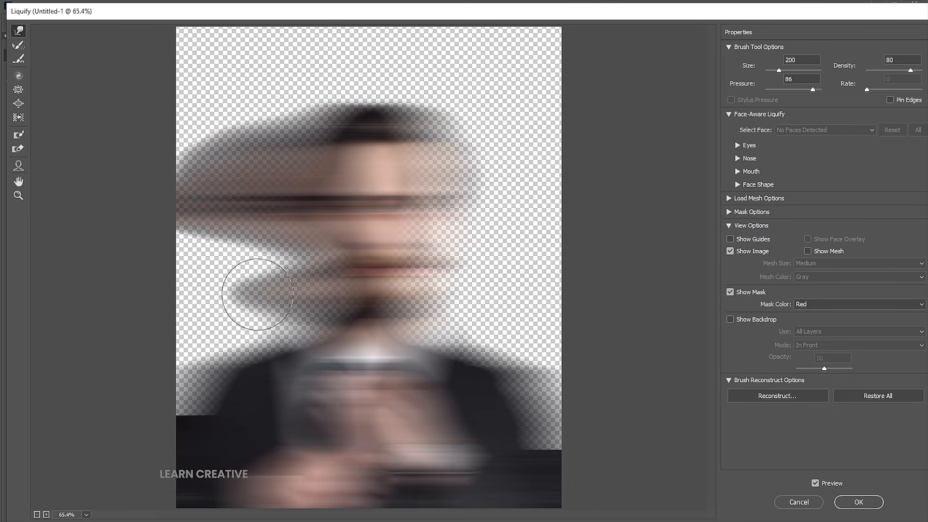
drag(336, 299, 219, 300)
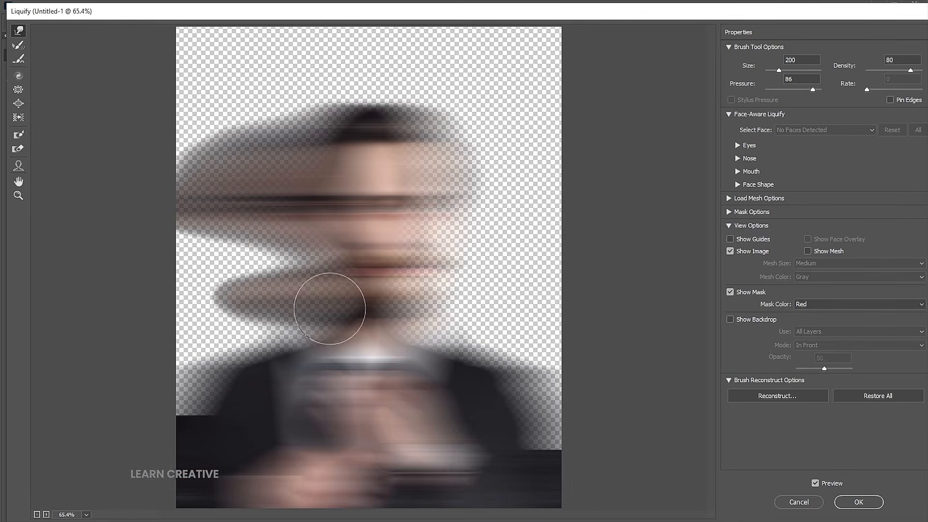
key(ctrl+z)
drag(312, 265, 228, 263)
key(ctrl+z)
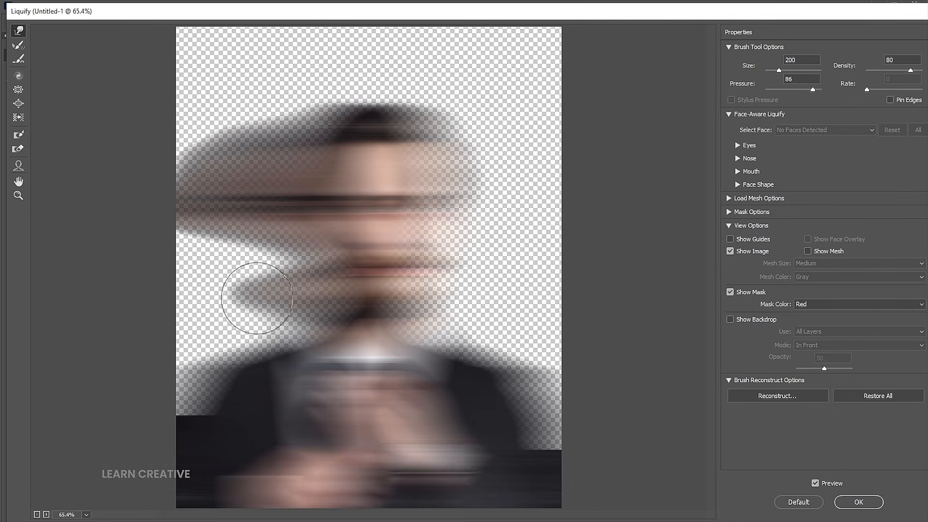
- Pull the jaw streak further left, smear the sleeve and hand area past the image's left edge, and apply the Liquify distortion
drag(258, 298, 176, 301)
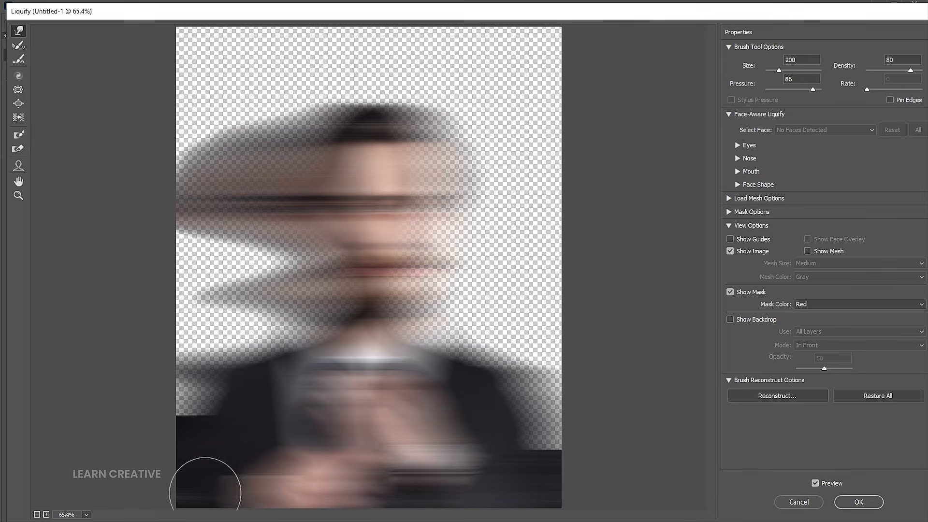
drag(228, 477, 117, 473)
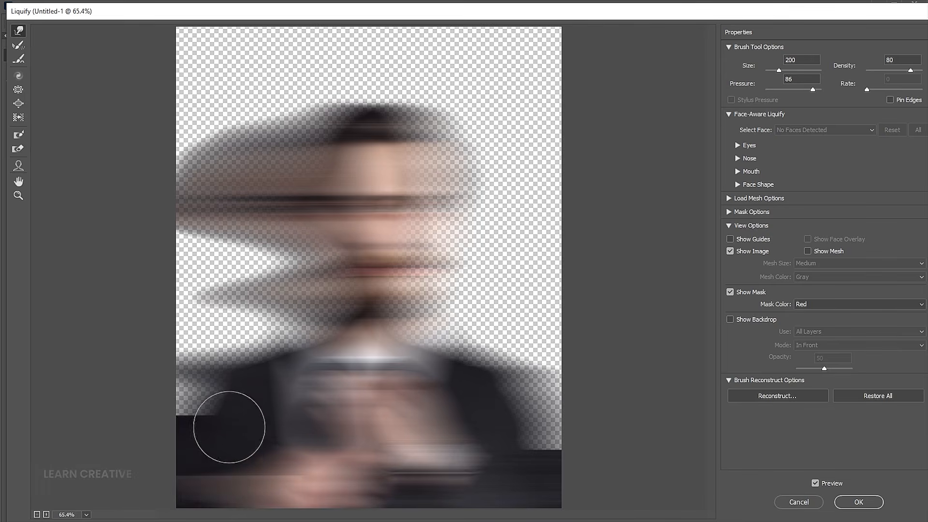
drag(228, 427, 120, 422)
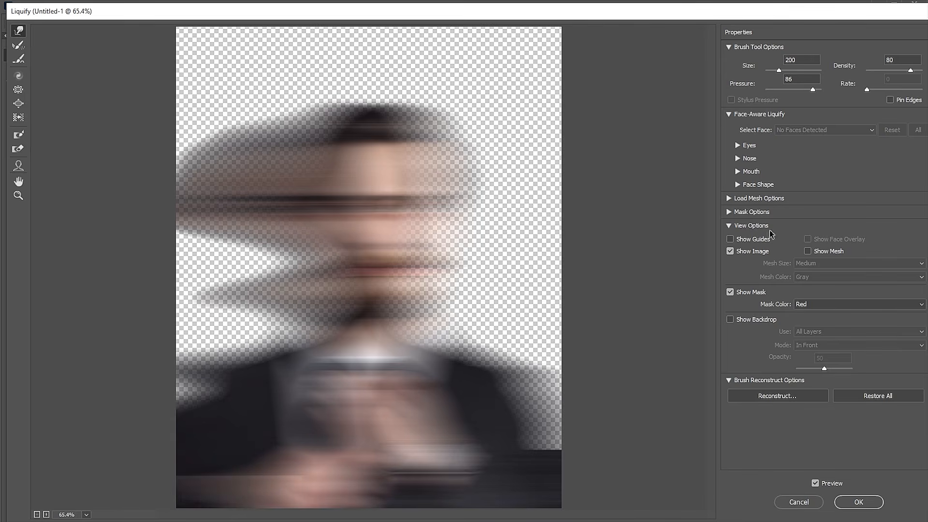
click(843, 504)
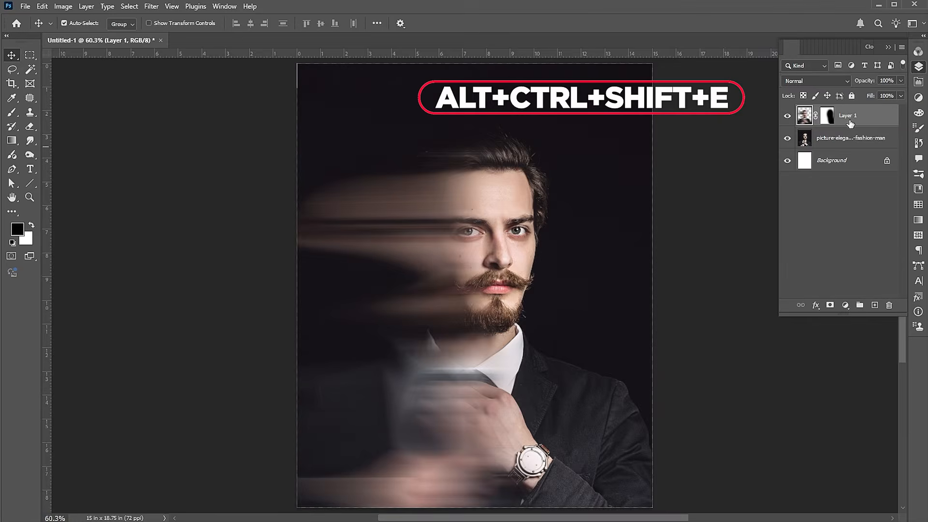
- Stamp all visible layers into a new top layer and convert it to a Smart Object
key(ctrl+shift+alt+e)
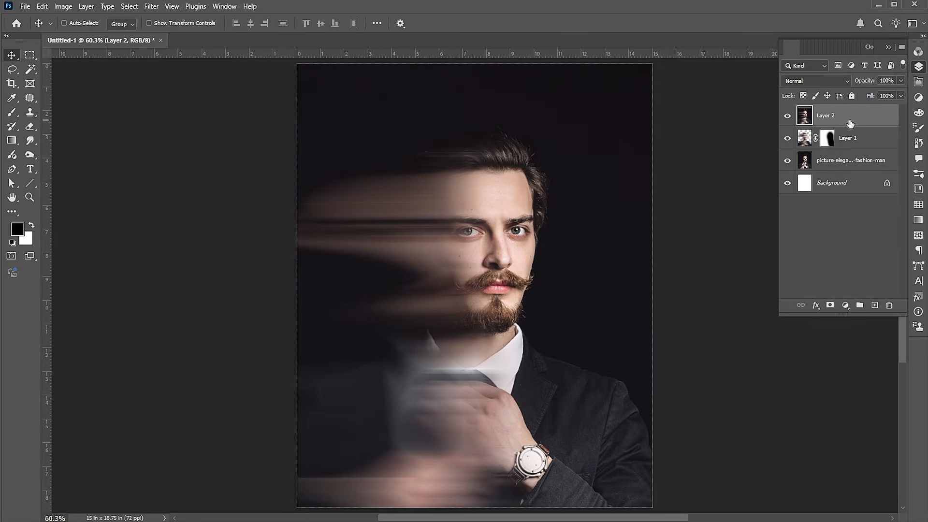
right_click(850, 123)
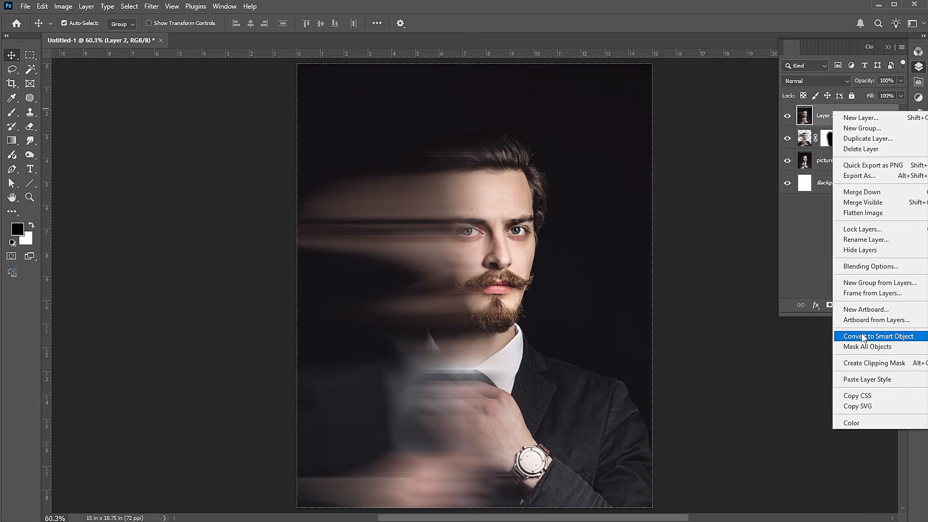
click(863, 337)
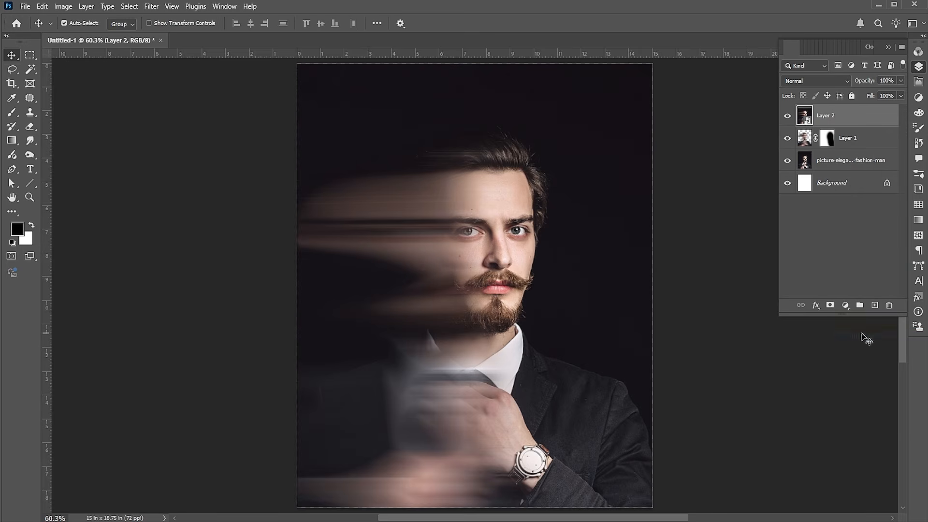
- Apply the Filter Gallery's Grain texture to the stamped Smart Object with intensity 40, contrast 50 and the Regular grain type
click(151, 6)
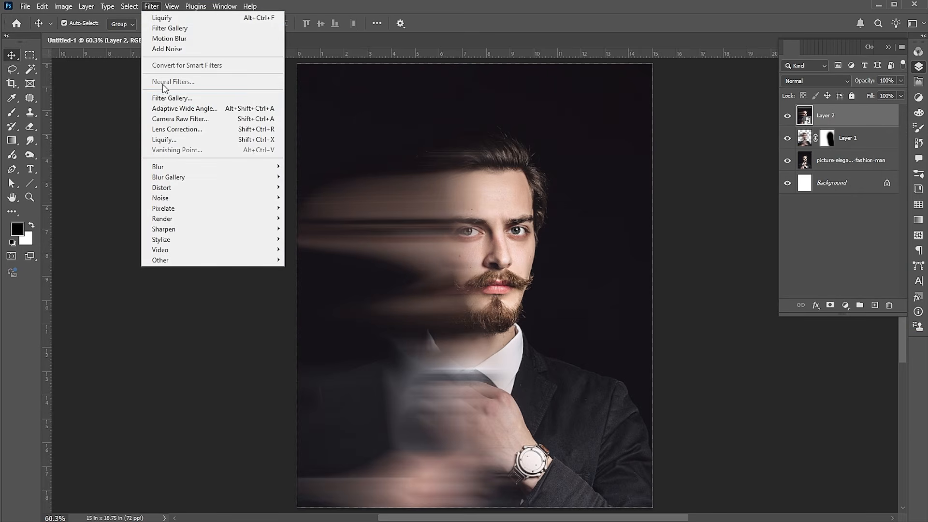
click(164, 98)
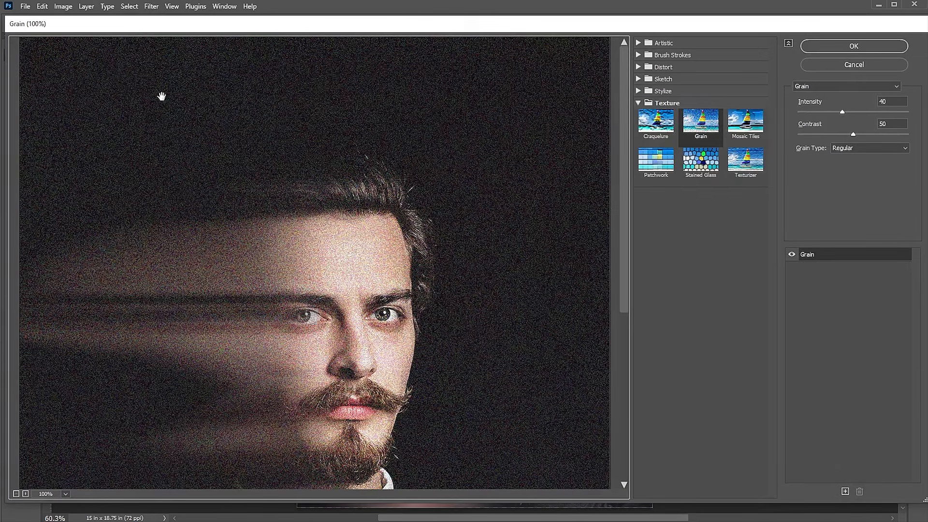
click(706, 127)
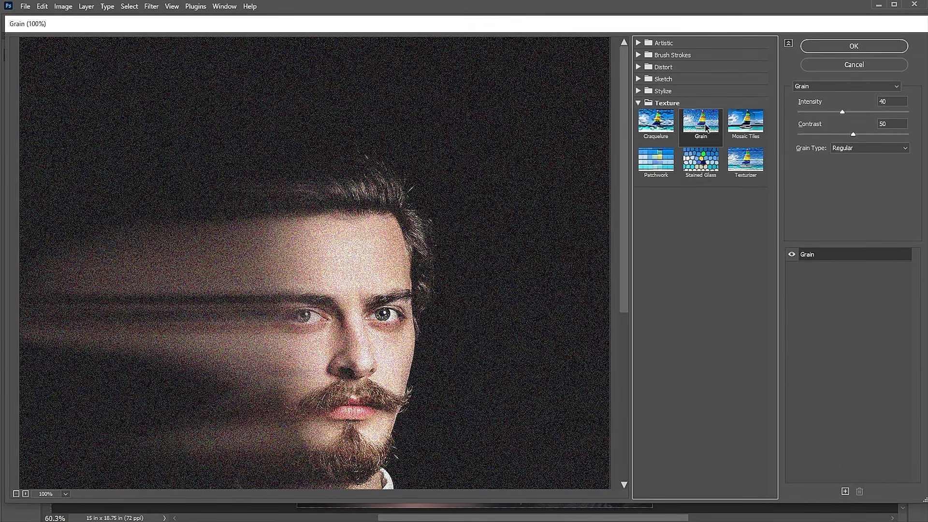
click(854, 46)
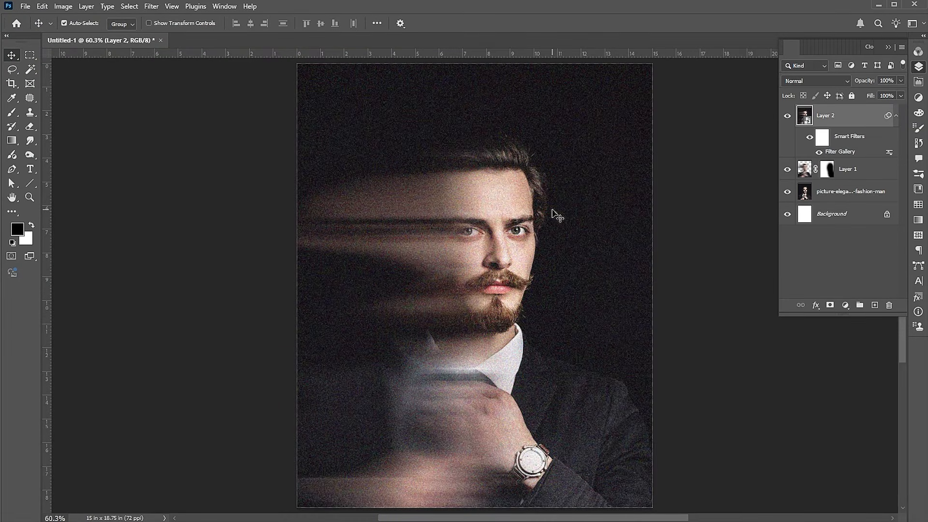
- Add a black-to-white Gradient Map adjustment layer and shift its gradient's midpoint to location 46
click(846, 306)
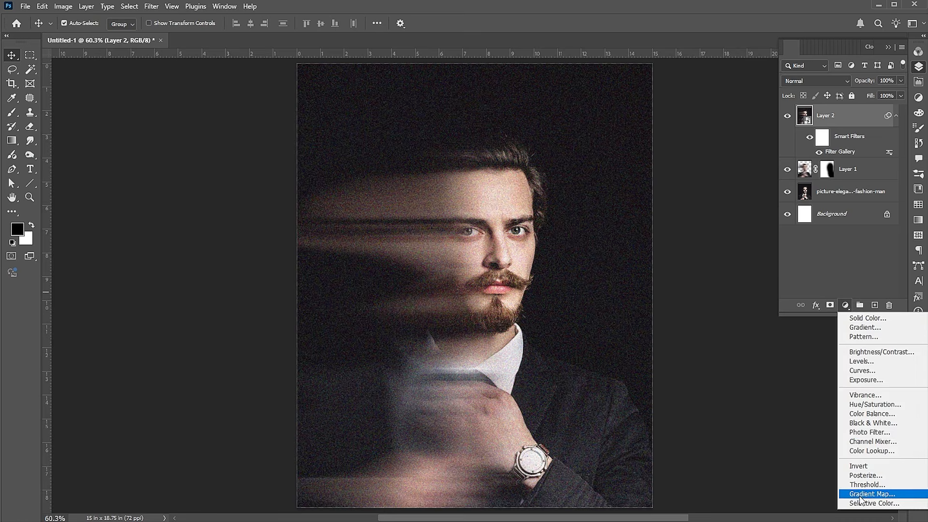
click(861, 494)
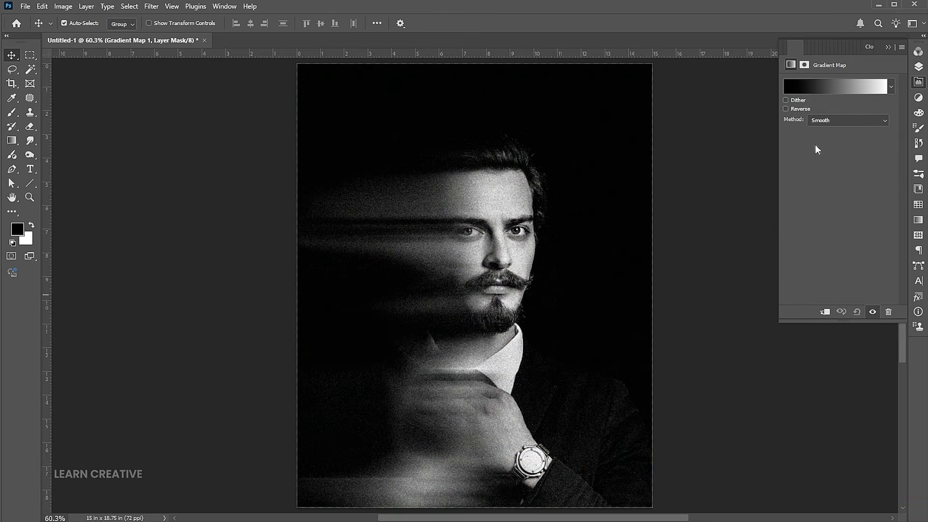
click(800, 88)
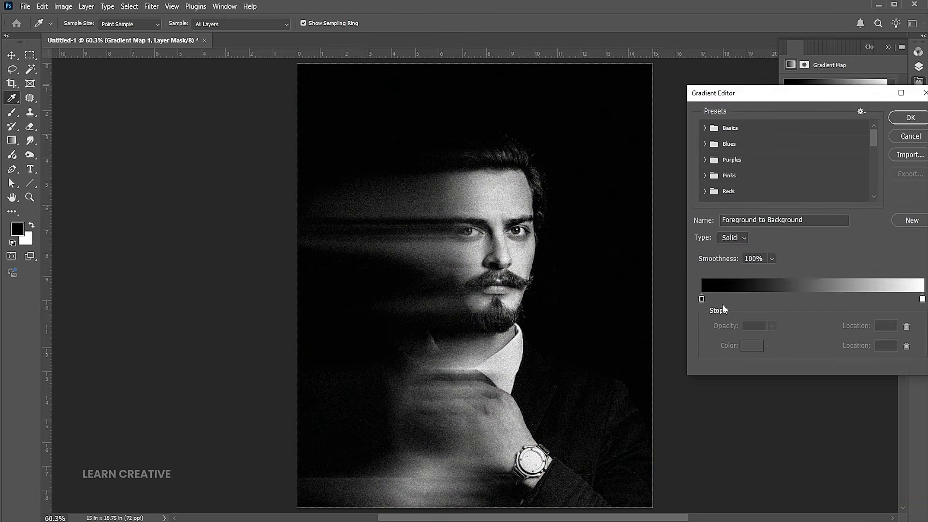
mouse_move(701, 299)
mouse_down()
mouse_move(772, 299)
mouse_move(702, 299)
mouse_up()
mouse_move(813, 296)
mouse_down()
mouse_move(768, 295)
mouse_move(804, 296)
mouse_up()
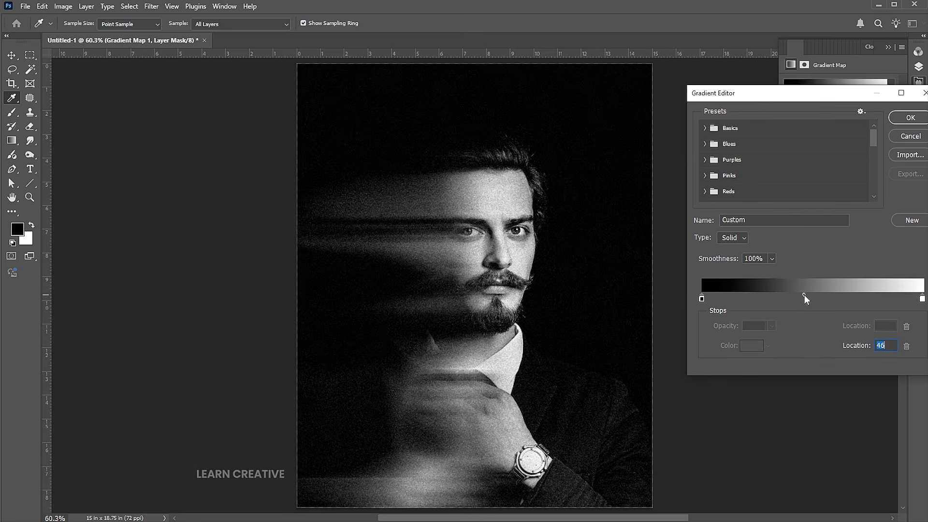
click(911, 118)
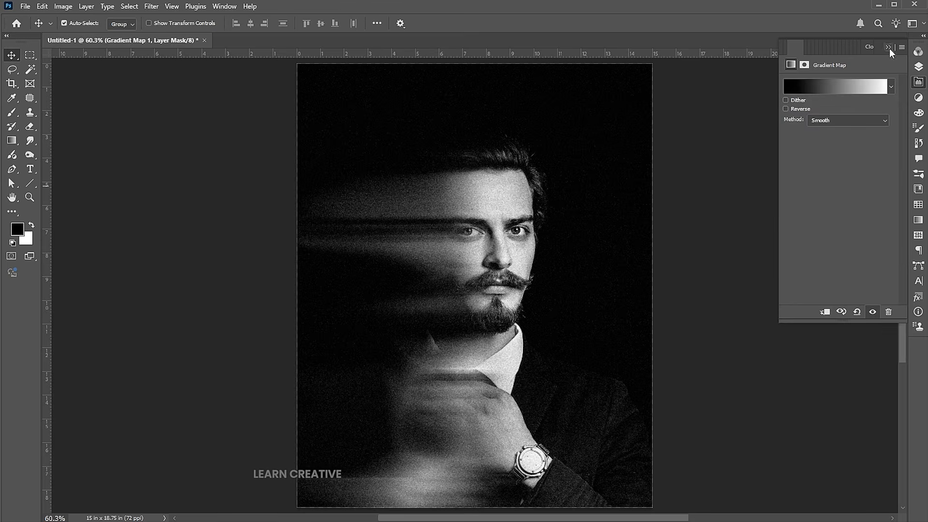
click(918, 78)
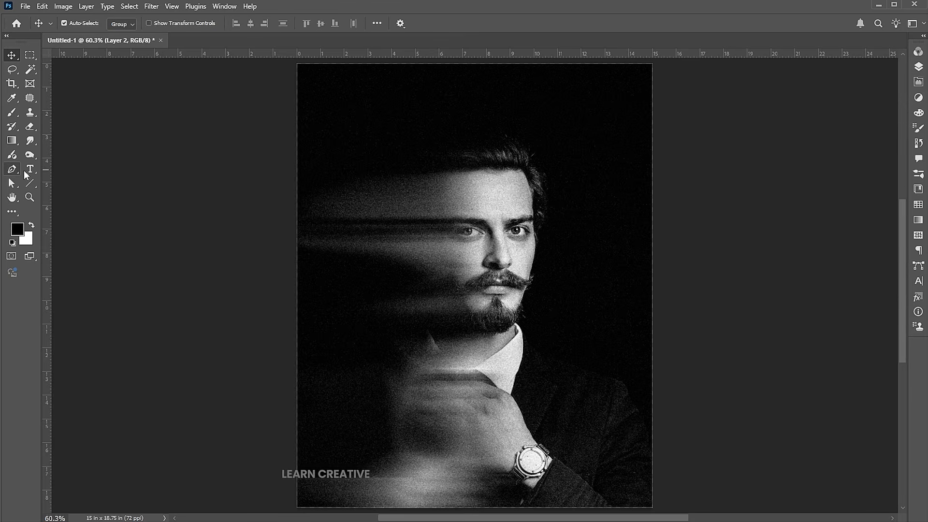
- Add the white two-line heading "Elegance / flows with grace" over the portrait in right-aligned 83 pt Poppins Bold Italic
click(30, 169)
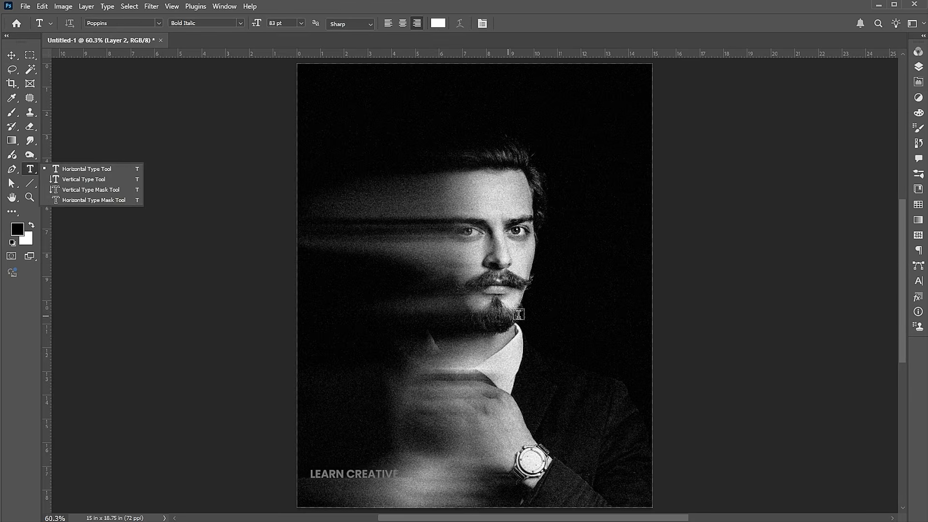
click(73, 166)
click(519, 314)
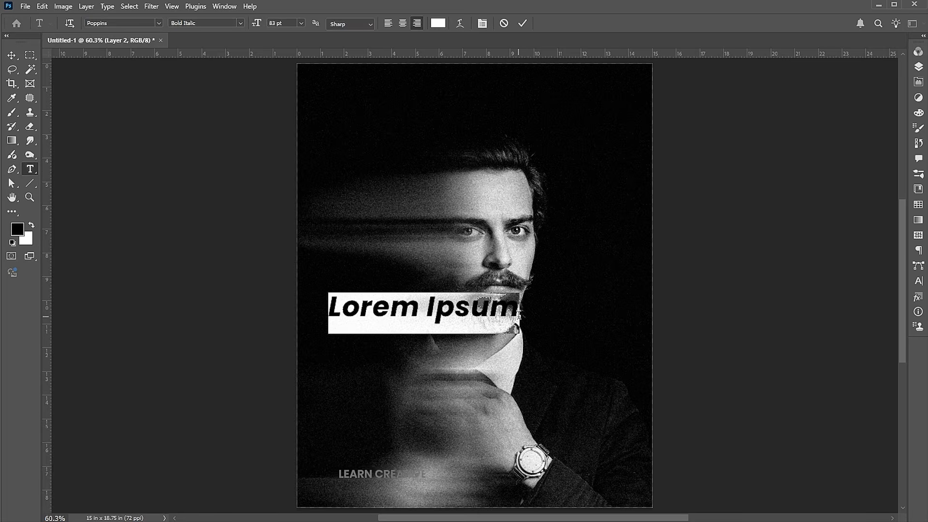
text(ele)
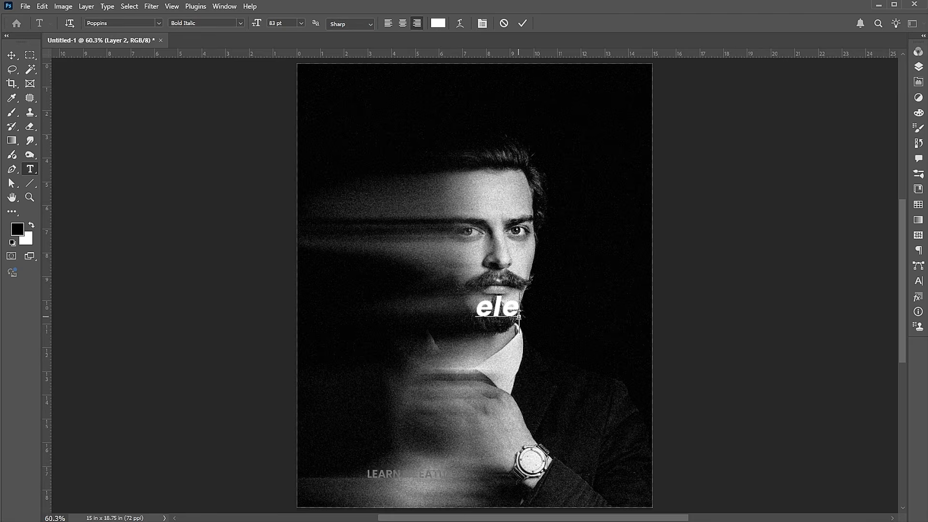
text(gance)
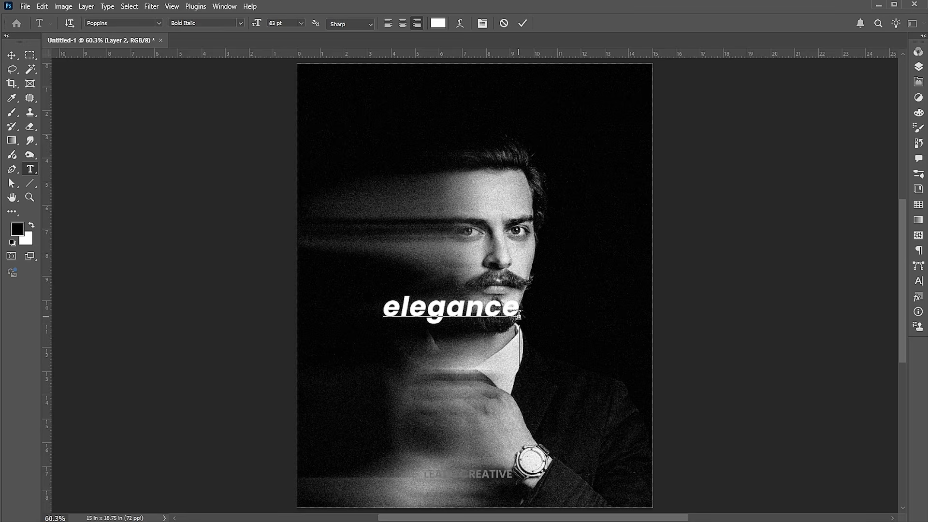
text(flow)
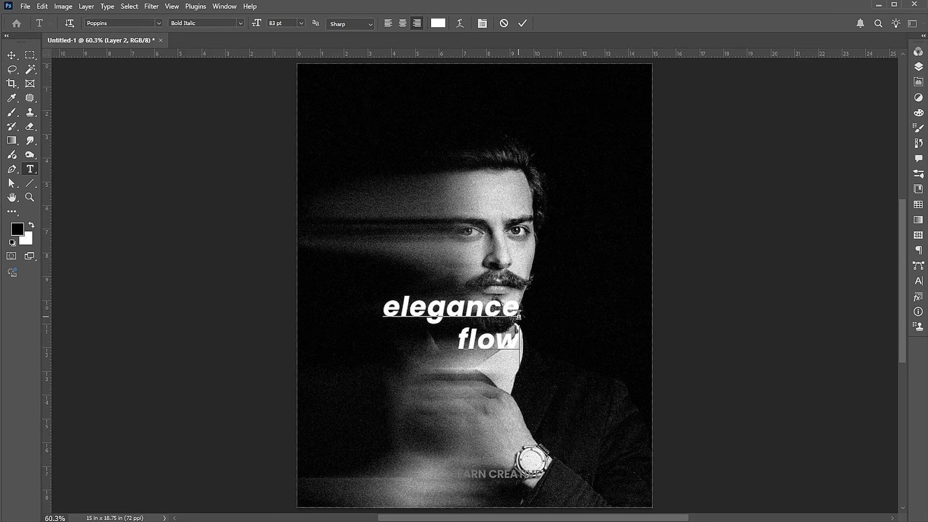
text(s with grace)
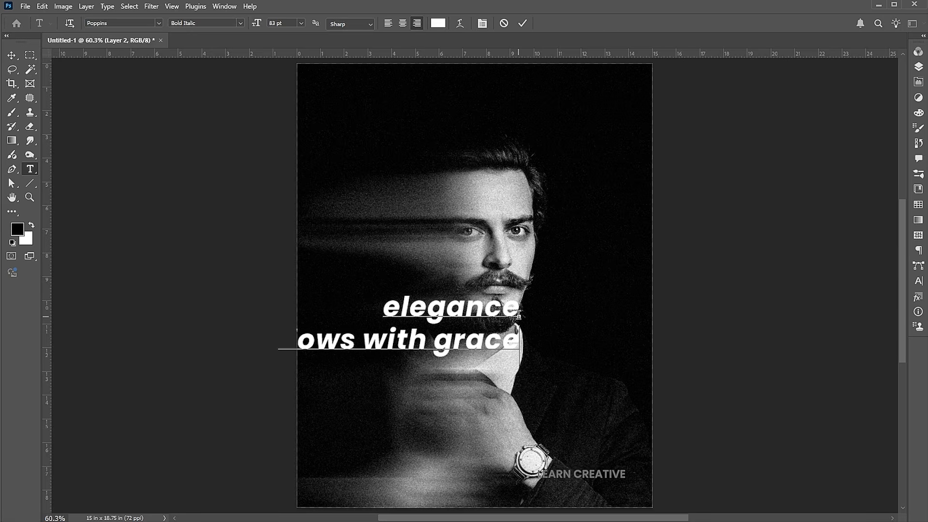
drag(401, 308, 386, 307)
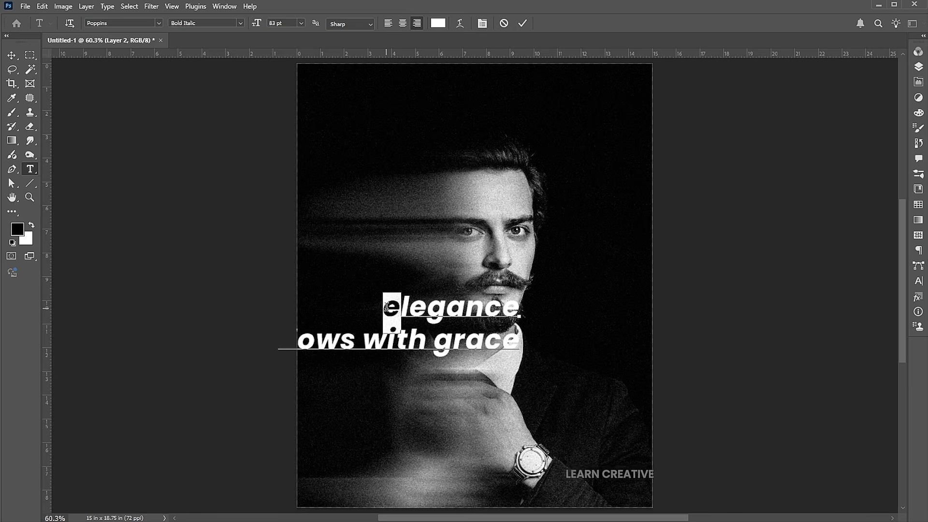
text(E)
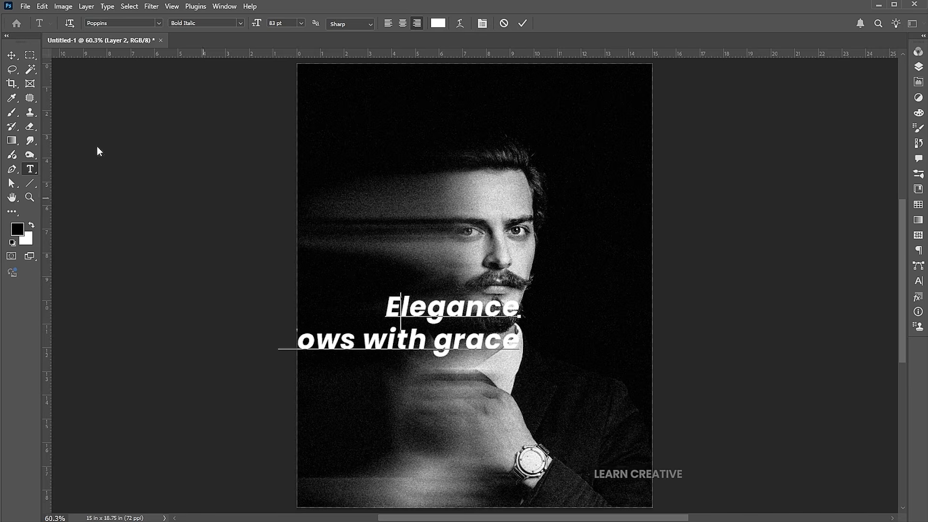
text(v)
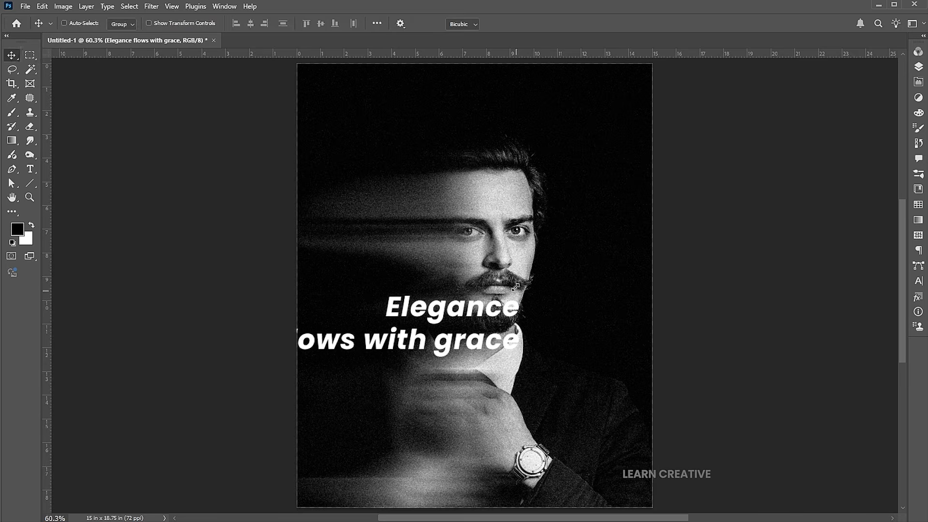
- Scale the heading to about 45% and place it beside the man's collar, over the blurred side
key(ctrl+t)
drag(518, 295, 429, 393)
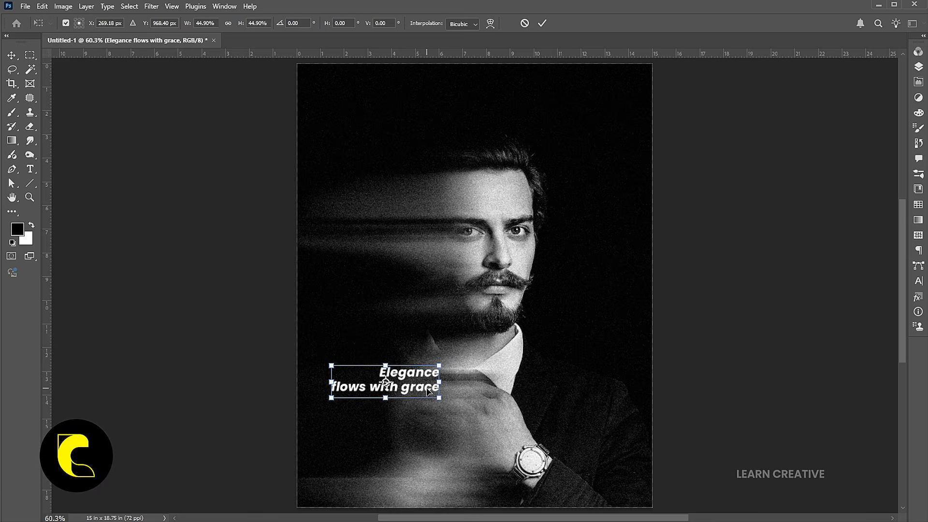
key(Return)
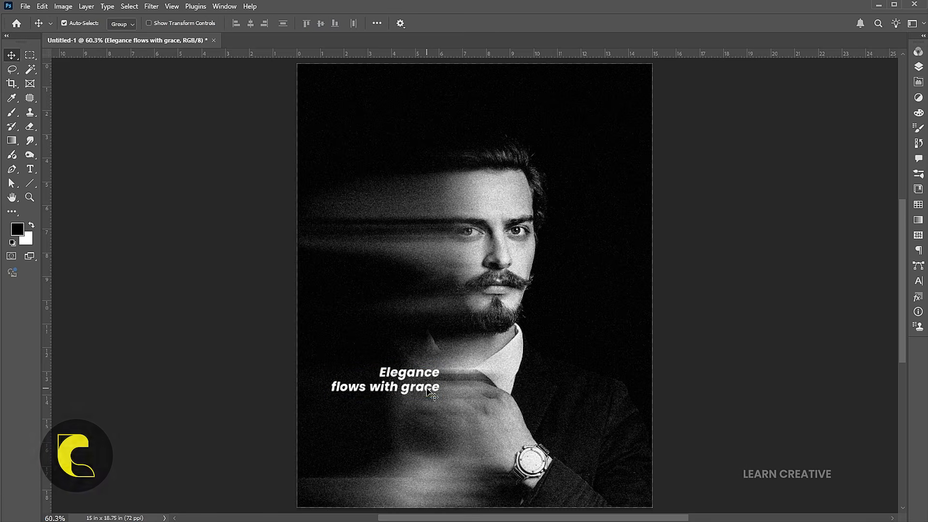
- Set the heading layer's blend mode to Difference and move it above the Gradient Map layer
click(919, 66)
click(808, 81)
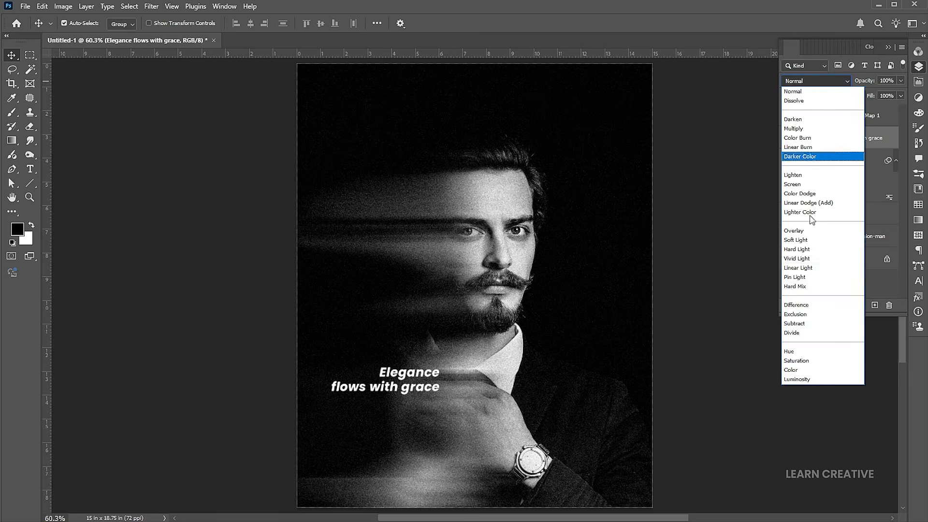
click(799, 305)
drag(804, 138, 805, 116)
- Split the heading layer's Blend If black slider for the underlying layer to 0 / 30
right_click(806, 117)
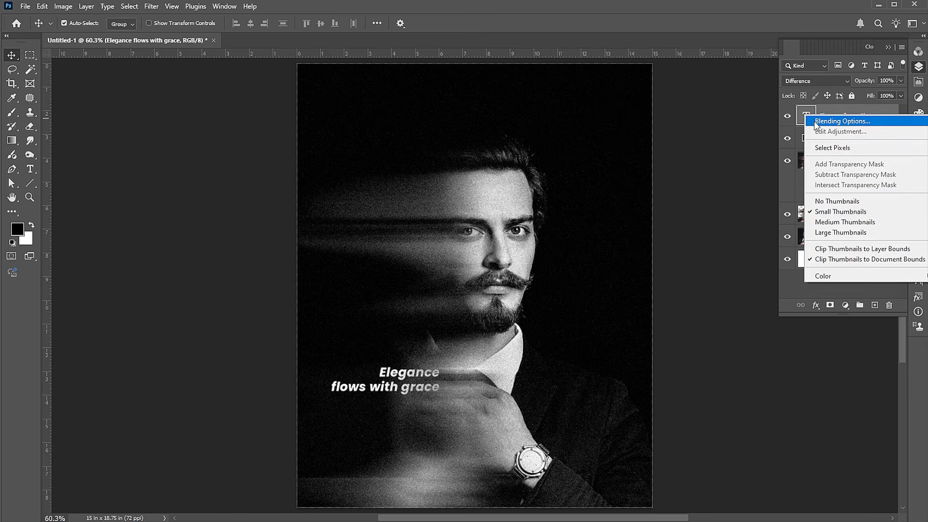
click(817, 122)
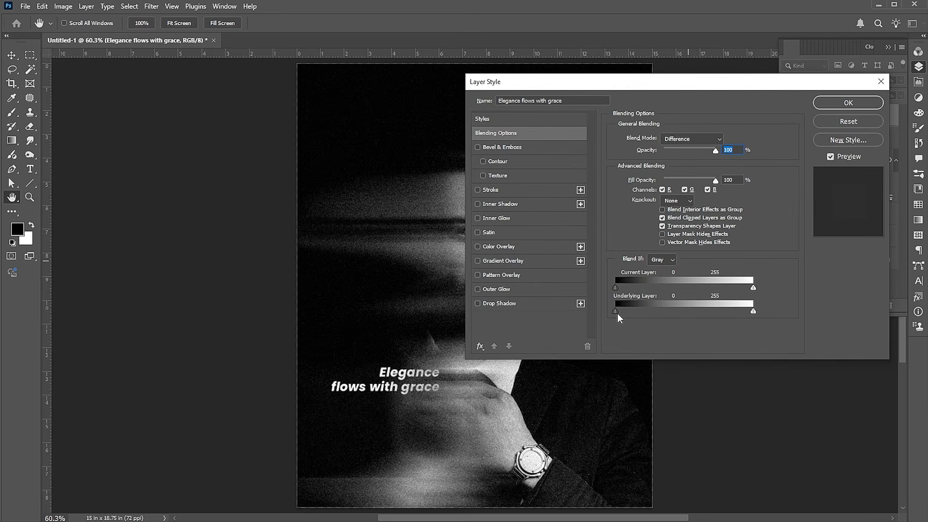
drag(618, 313, 632, 310)
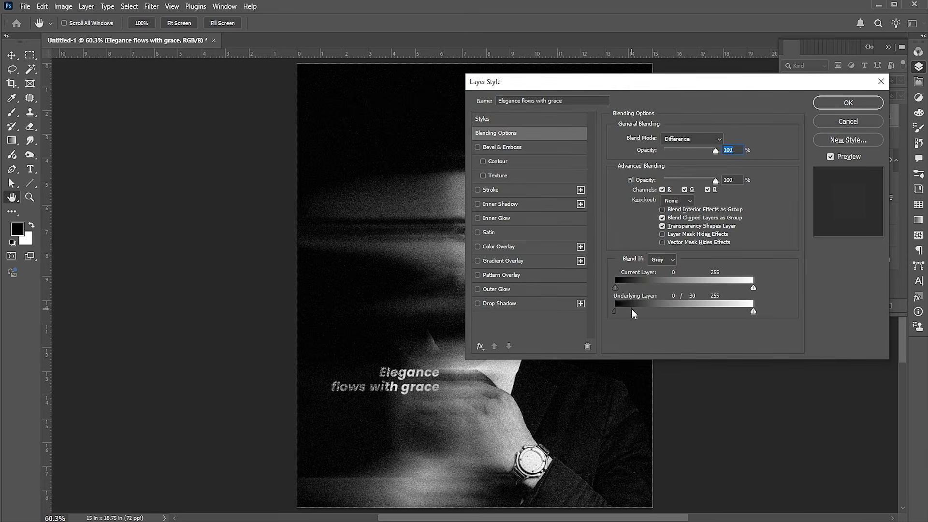
click(836, 103)
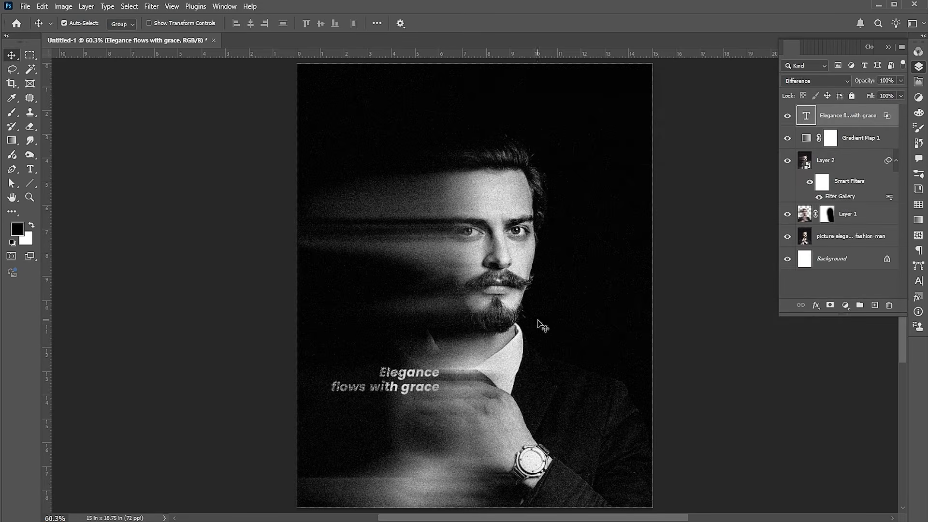
- Copy the "Style is a reflection of personality…" paragraph from the Notepad file and paste it into a new text box under the heading
key(alt+Tab)
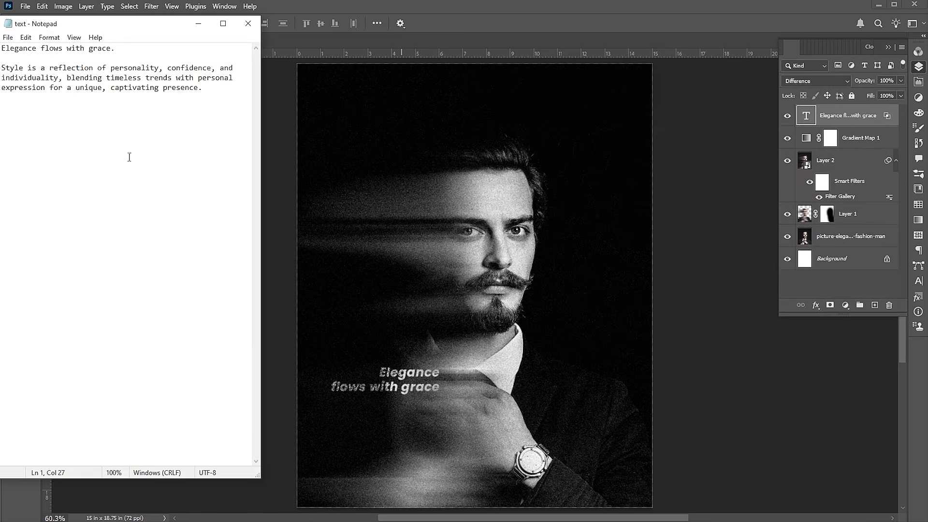
drag(212, 85, 120, 49)
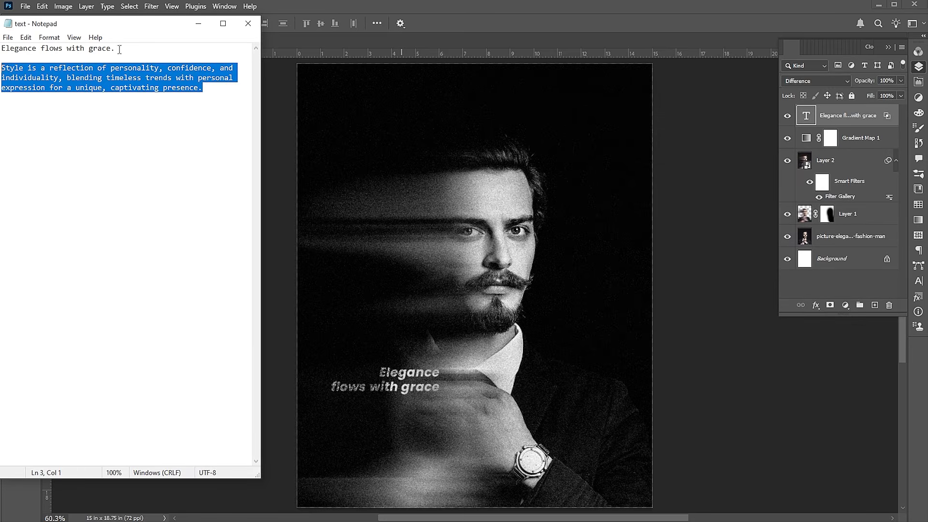
click(200, 25)
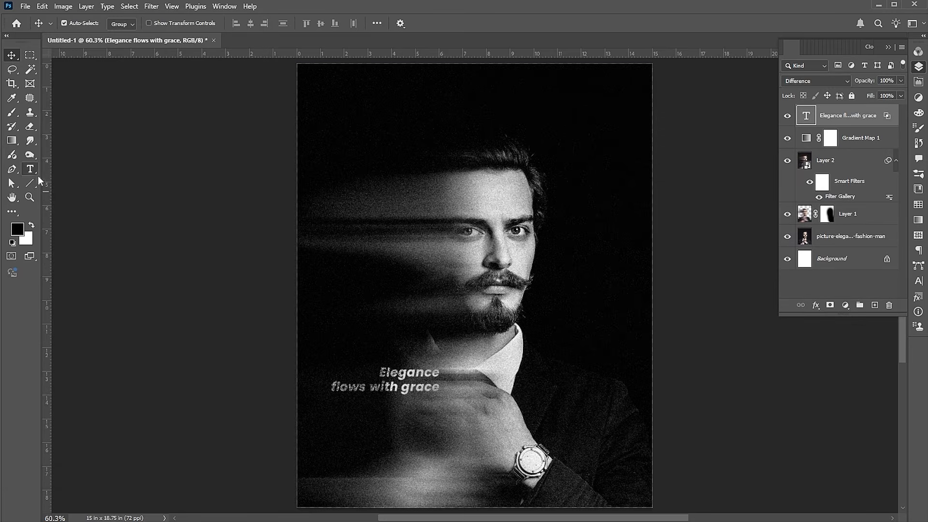
drag(437, 399, 323, 436)
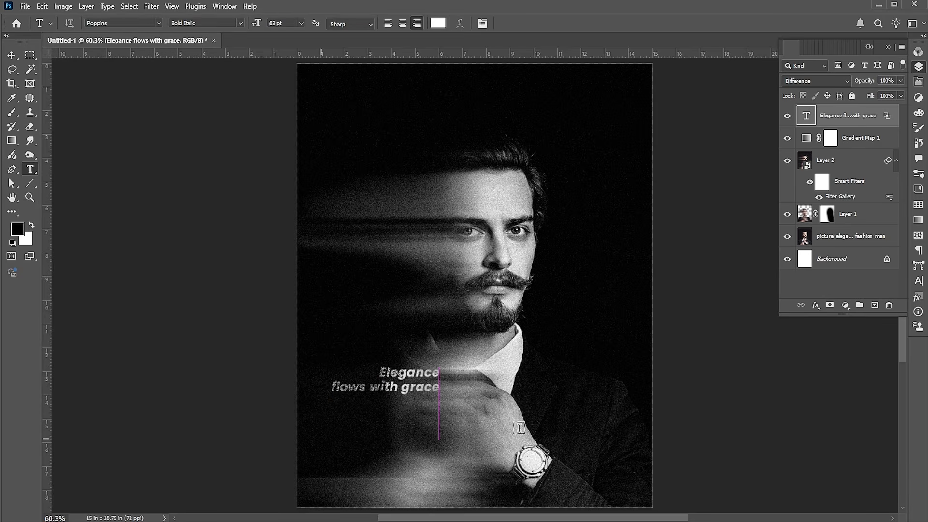
key(ctrl+v)
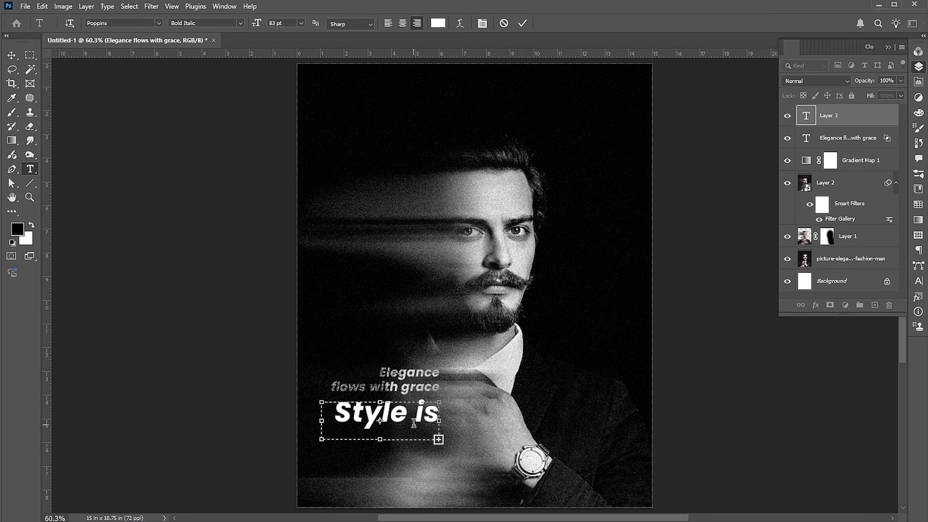
- Format the whole pasted paragraph as 15 pt Poppins ExtraLight Italic
key(ctrl+a)
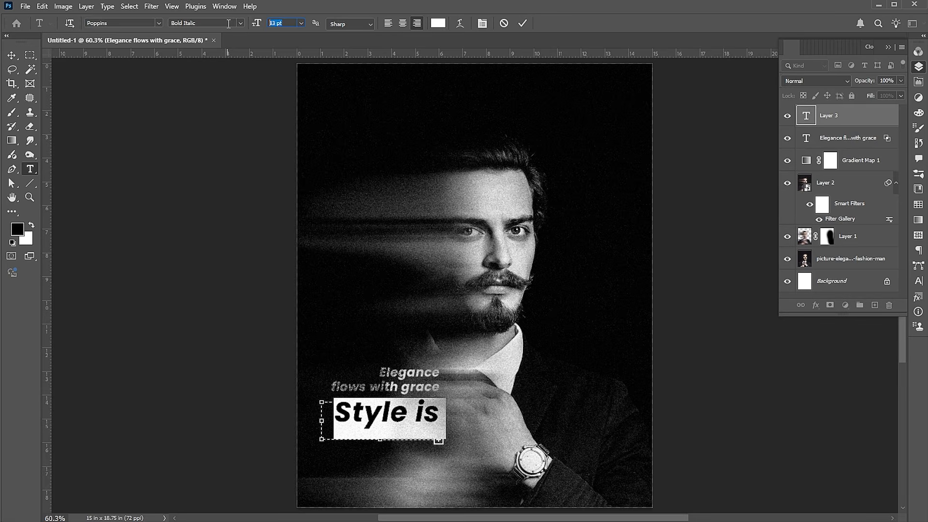
key(Return)
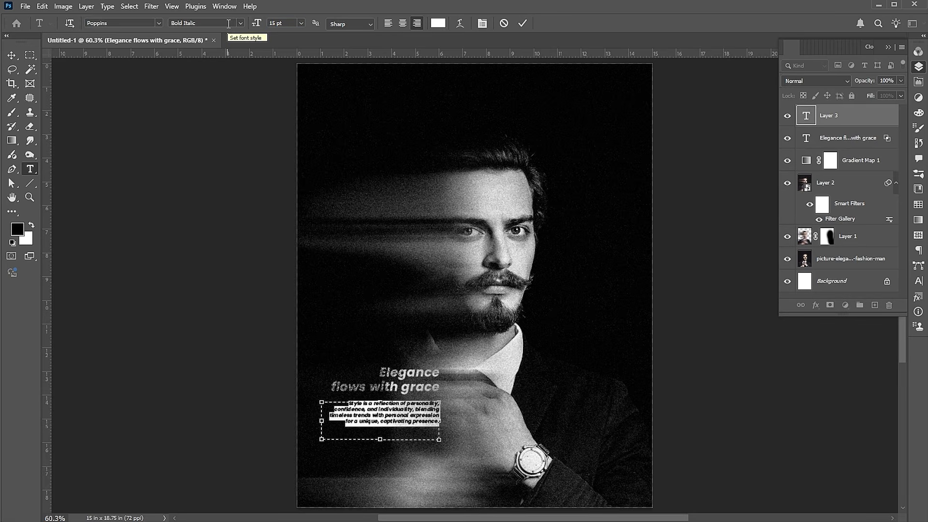
click(239, 26)
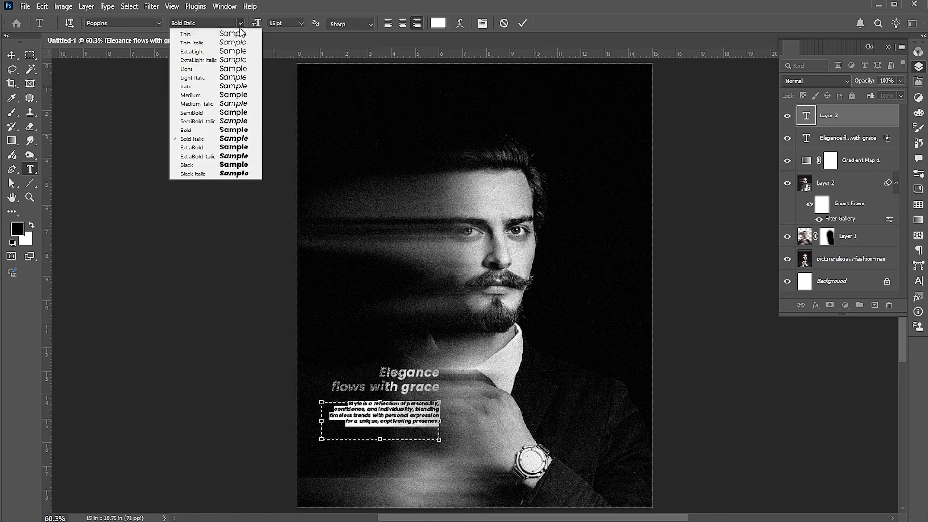
click(237, 62)
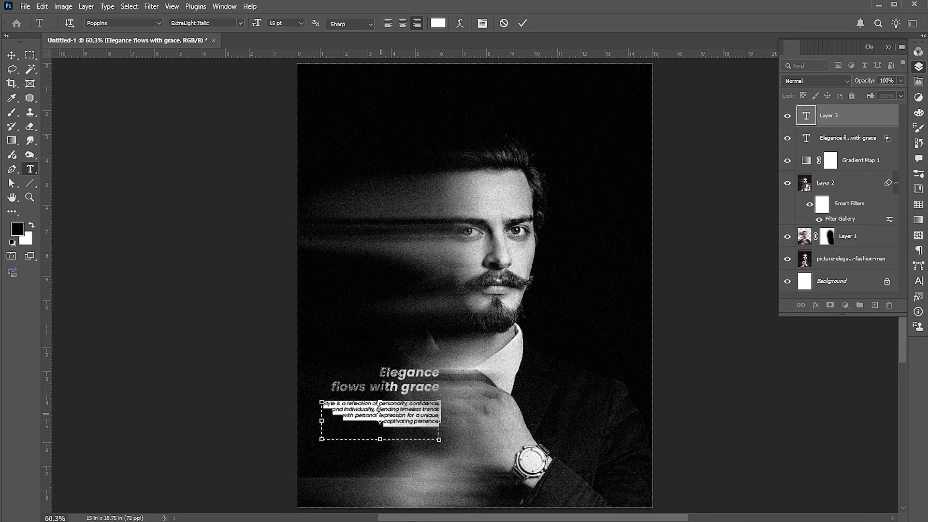
- Set the paragraph's words from "reflection of personality" through "timeless trends" to Bold Italic and commit the text
click(379, 410)
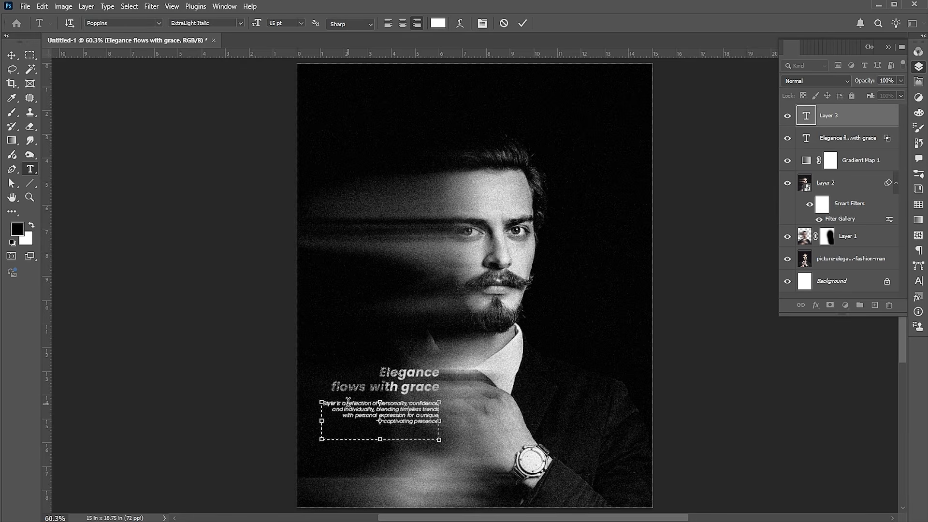
drag(356, 402, 362, 409)
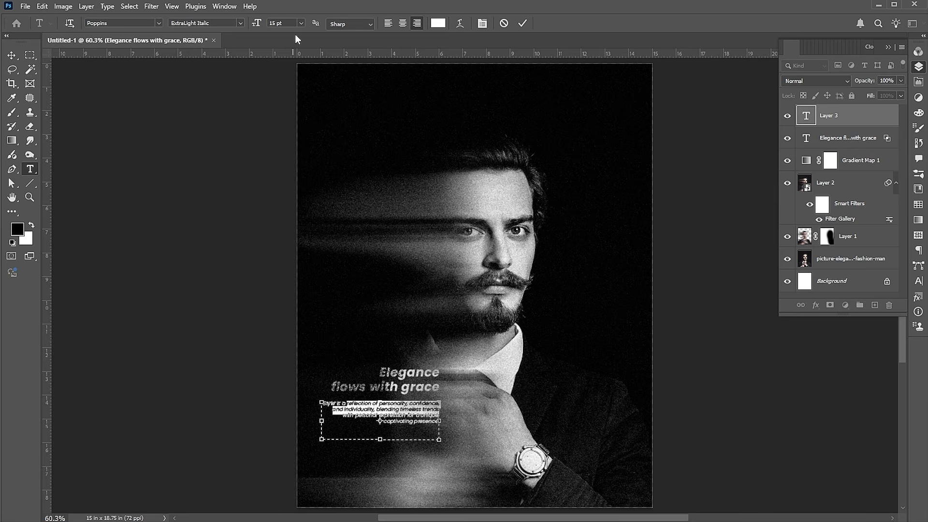
click(240, 23)
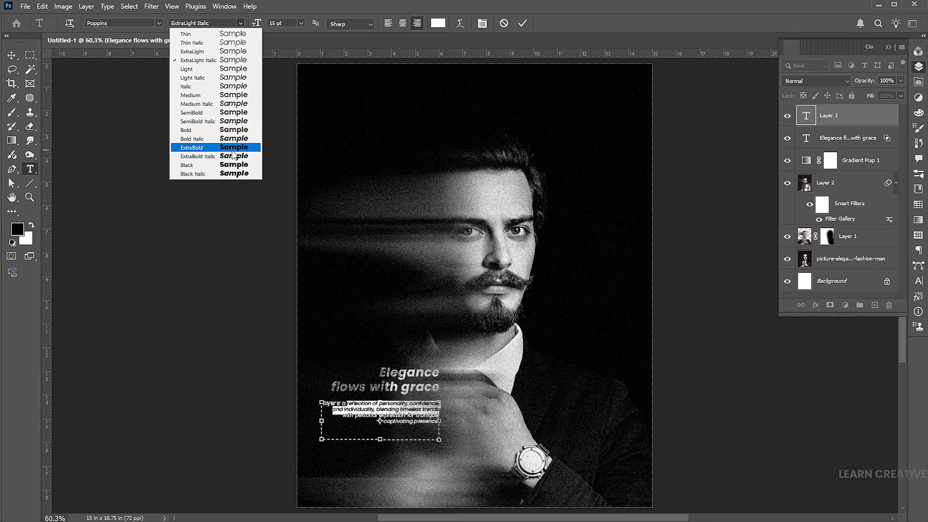
click(228, 139)
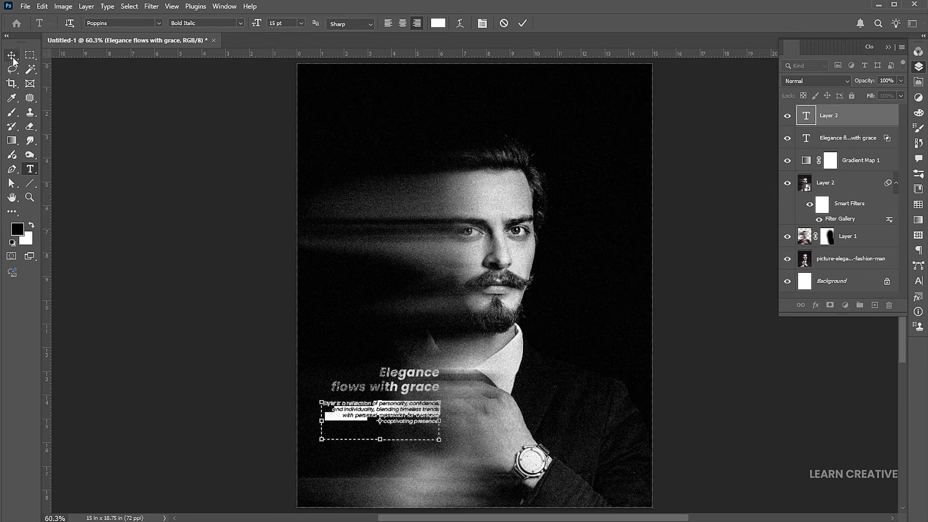
key(ctrl+Return)
key(v)
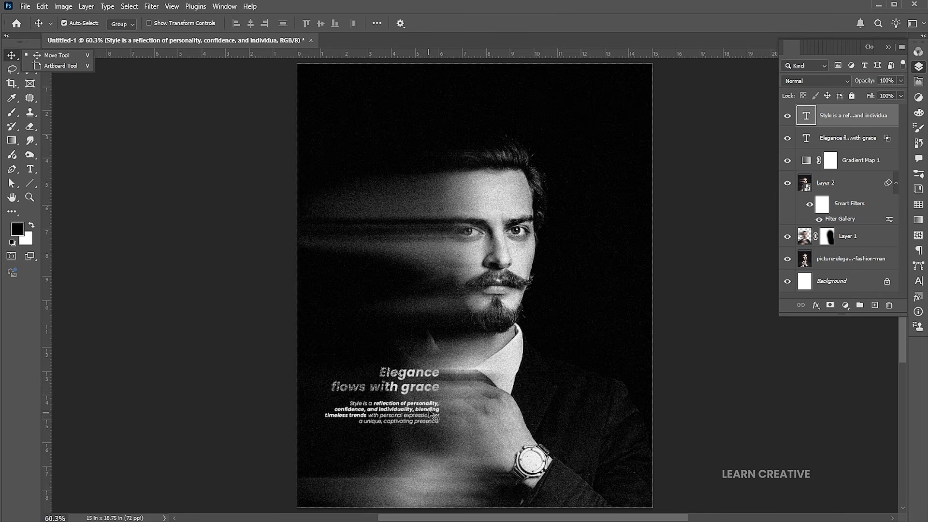
- Duplicate the heading onto the man's jacket at the poster's lower right and replace the copy's text with 15/07
drag(426, 392, 585, 440)
key(t)
key(Return)
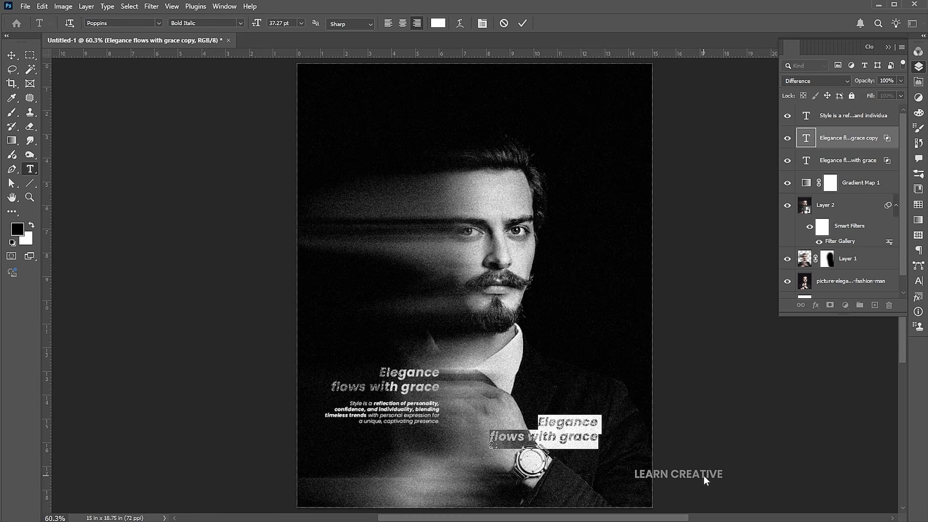
text(15)
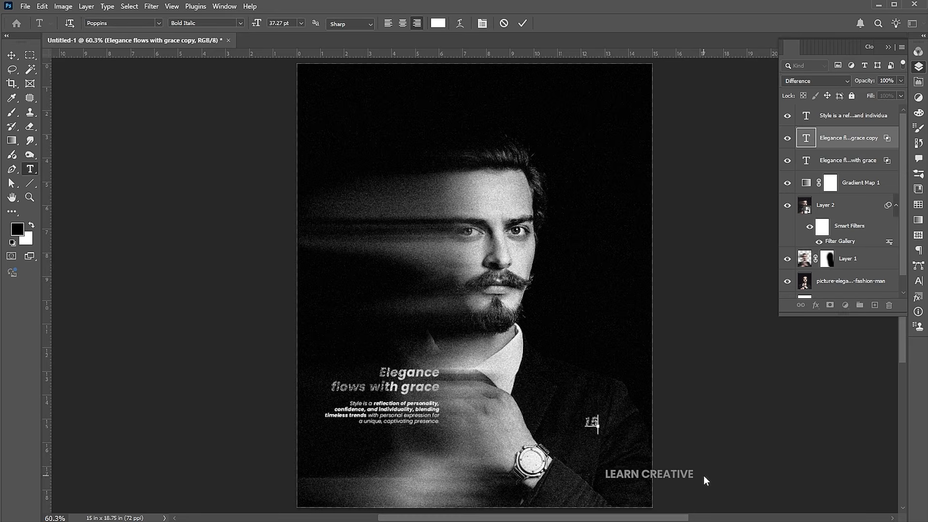
text(407)
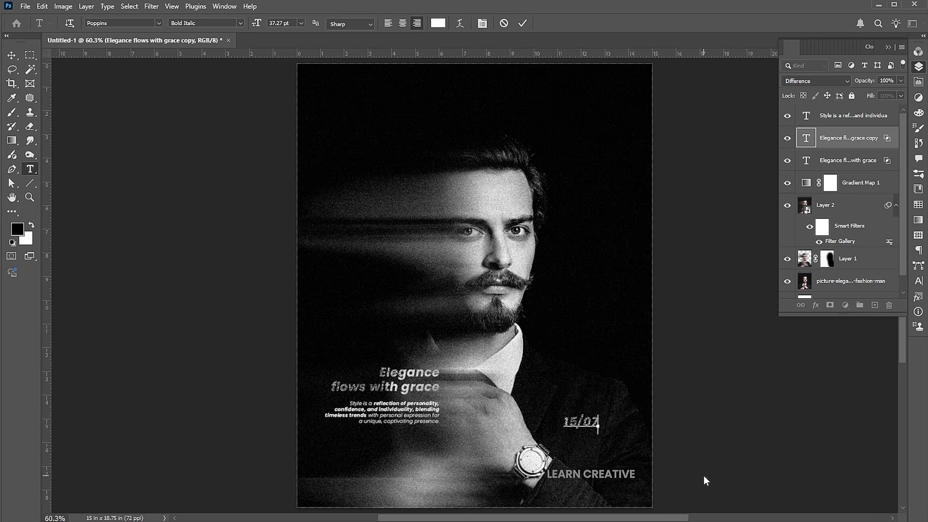
- Set the 15/07 text's font to Gobold Thin Regular
key(ctrl+a)
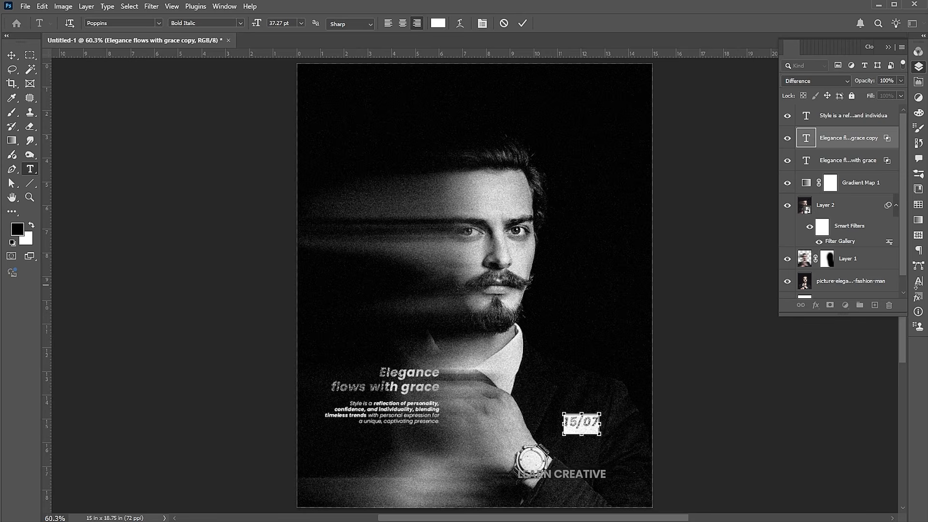
click(917, 281)
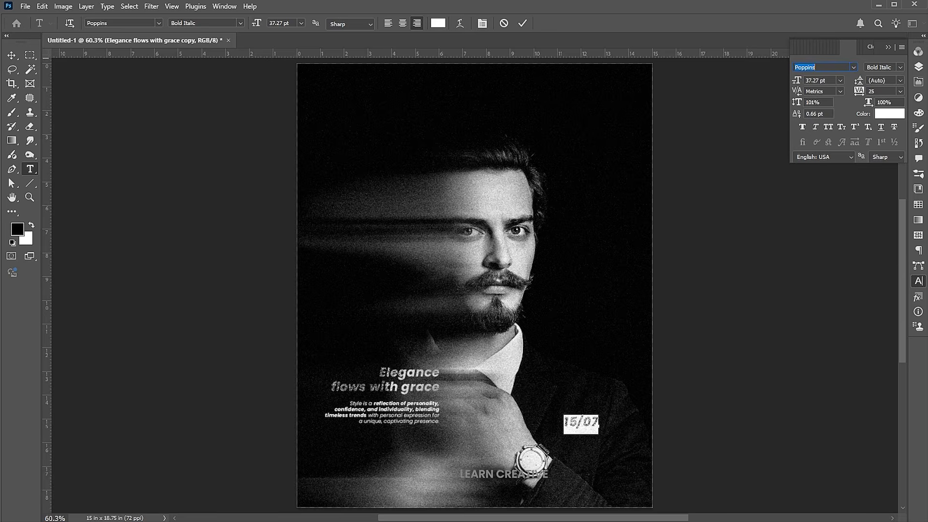
text(gobo)
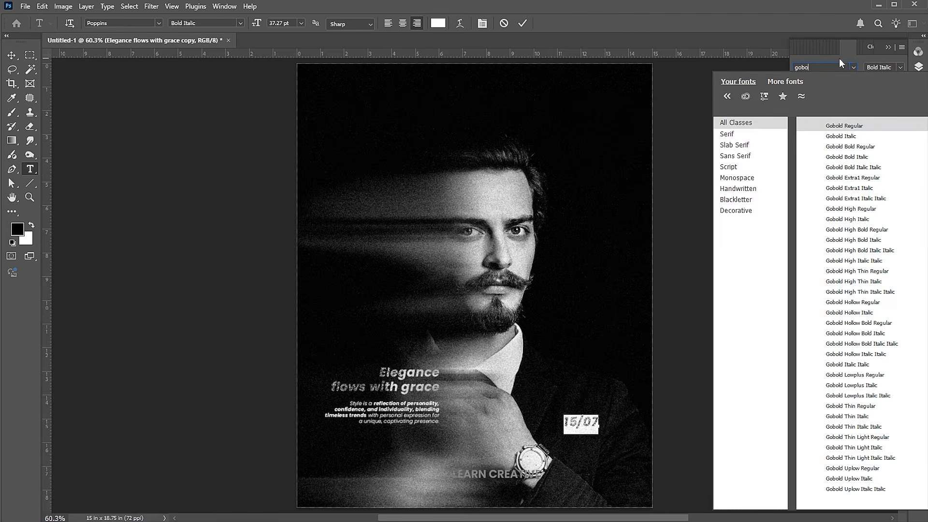
click(858, 406)
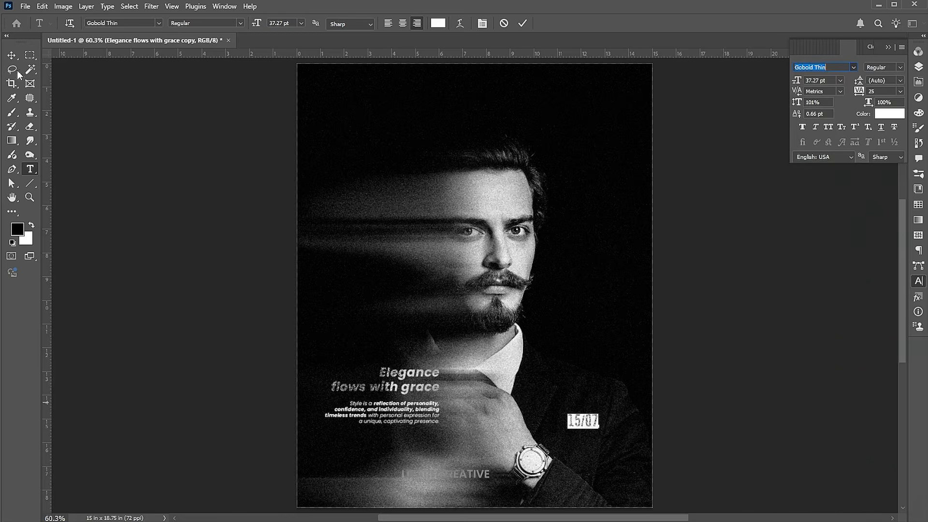
click(12, 55)
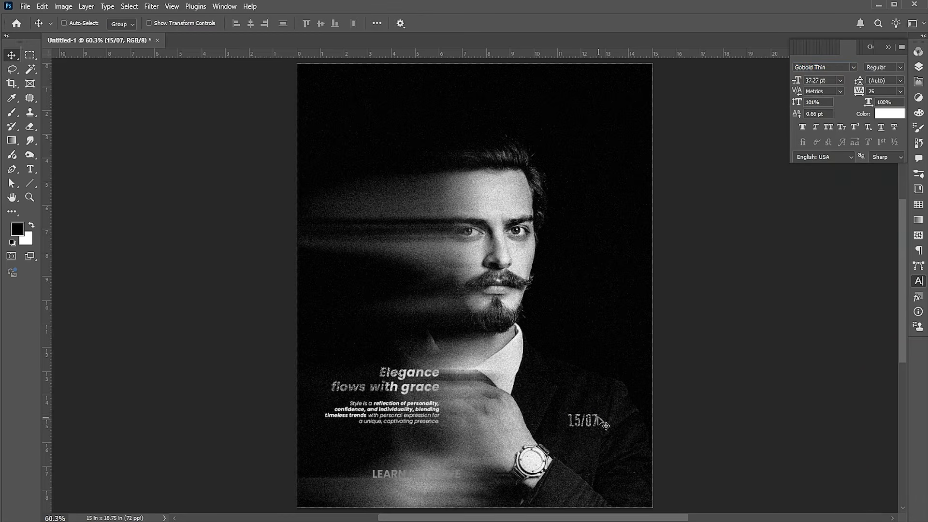
- Scale the 15/07 text down to about 19 pt, rotate it to run vertically, and place a duplicate beside it
key(ctrl+t)
drag(599, 412, 588, 414)
key(Return)
key(ctrl+t)
drag(598, 411, 594, 462)
key(Return)
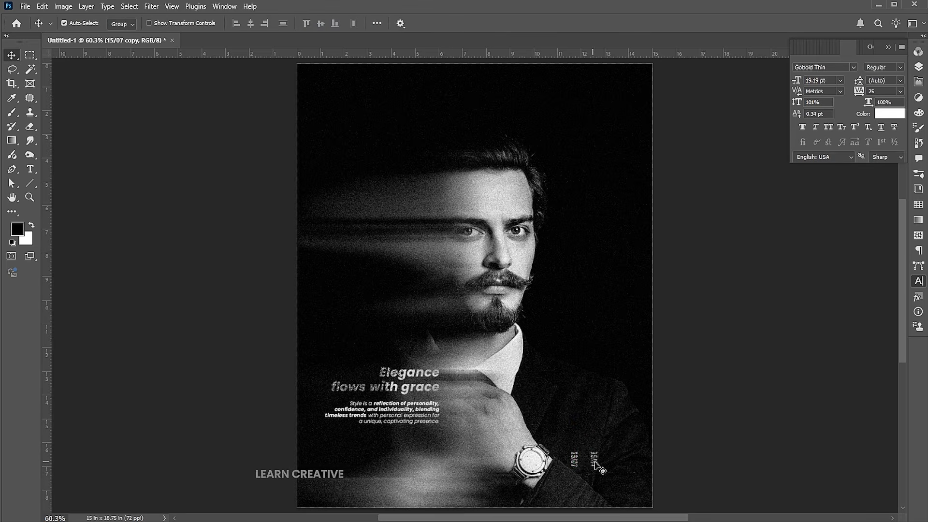
double_click(595, 462)
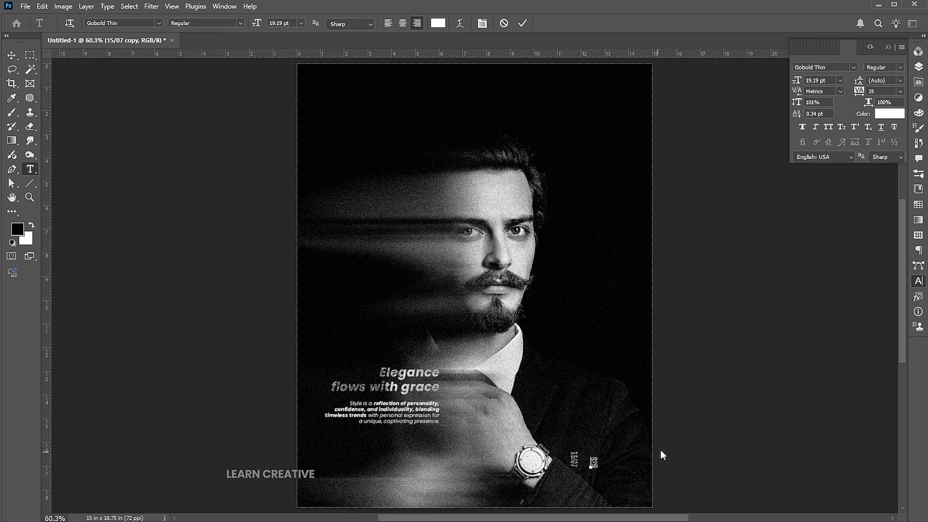
click(12, 56)
key(ctrl+t)
drag(600, 467, 614, 485)
key(Return)
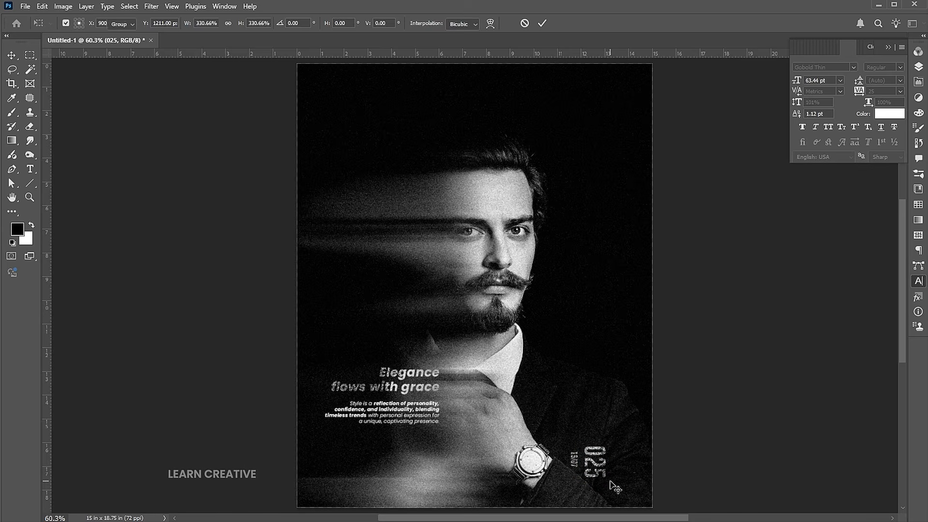
key(ctrl+z)
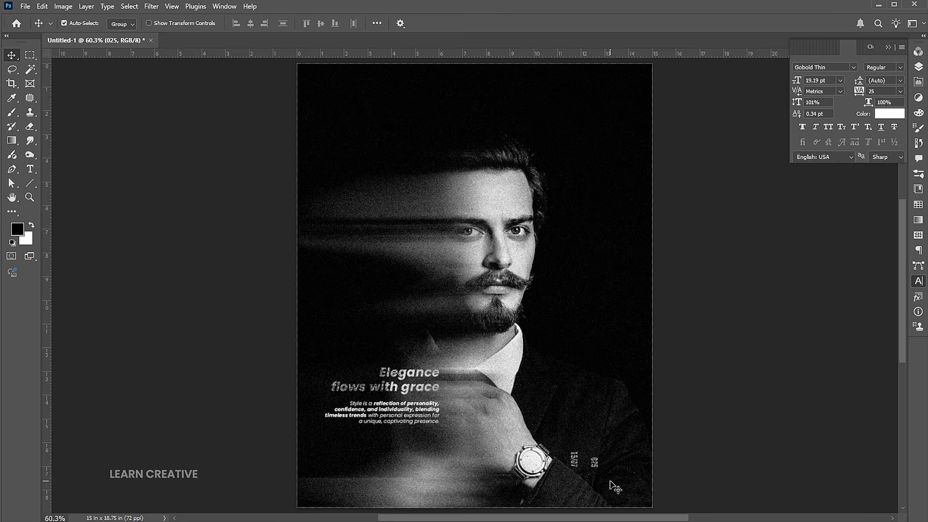
key(ctrl+z)
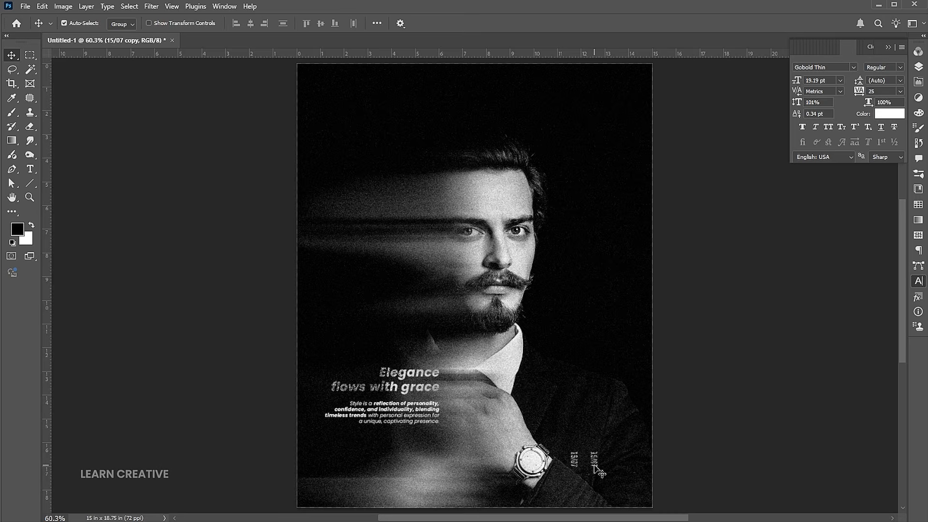
- Change the duplicated date text to 2025, rotate it -90° to horizontal, and enlarge it to about 48 pt beside 15/07
double_click(596, 463)
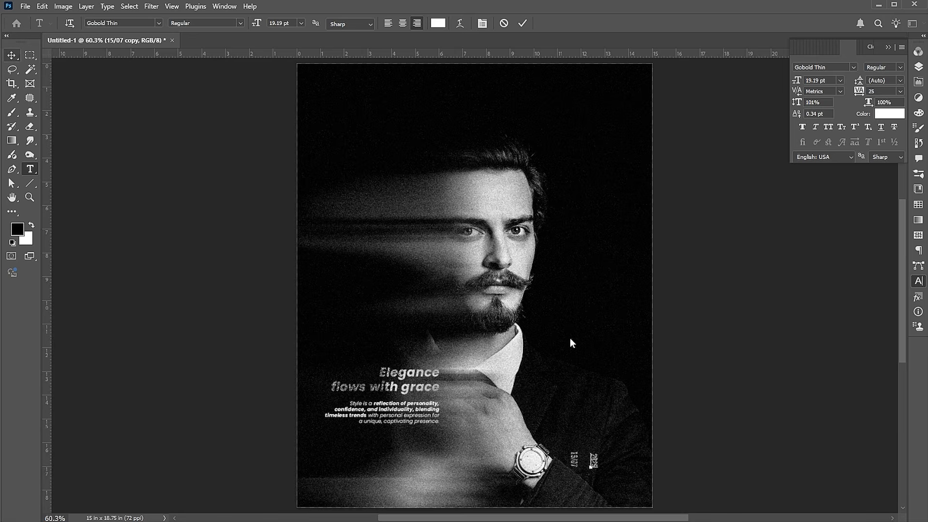
key(ctrl+t)
drag(606, 478, 611, 464)
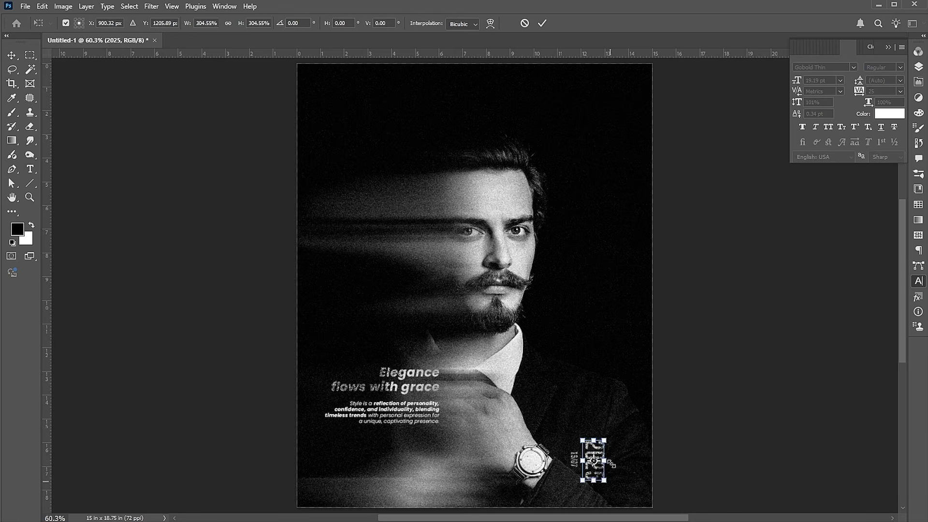
drag(602, 413, 534, 423)
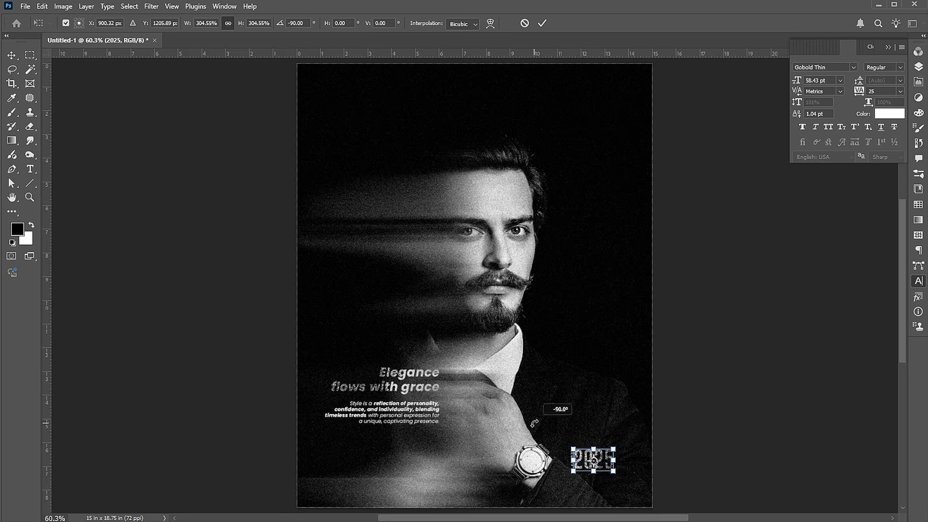
drag(609, 465, 619, 448)
key(Return)
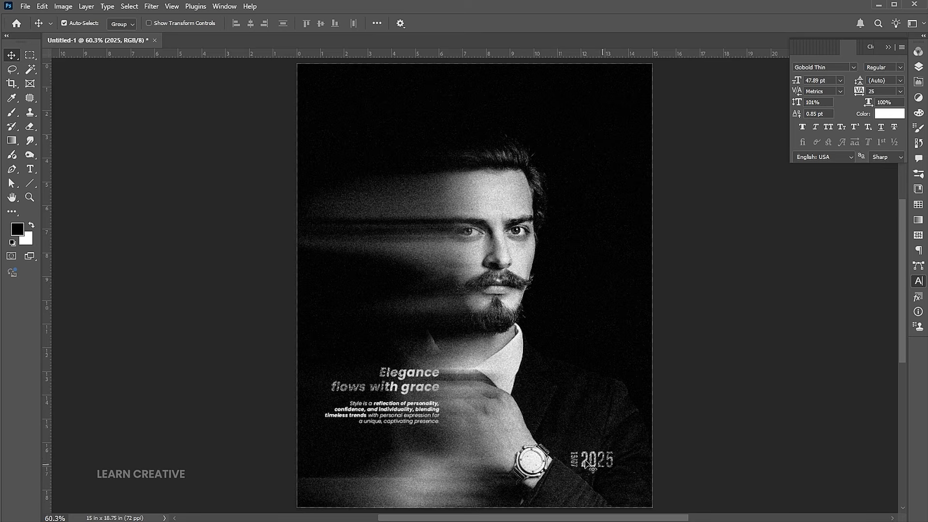
- Move the 15/07 and 2025 texts together into the poster's bottom-right corner, enlarging them slightly and nudging them right
drag(598, 469, 625, 478)
key(ctrl+t)
key(Return)
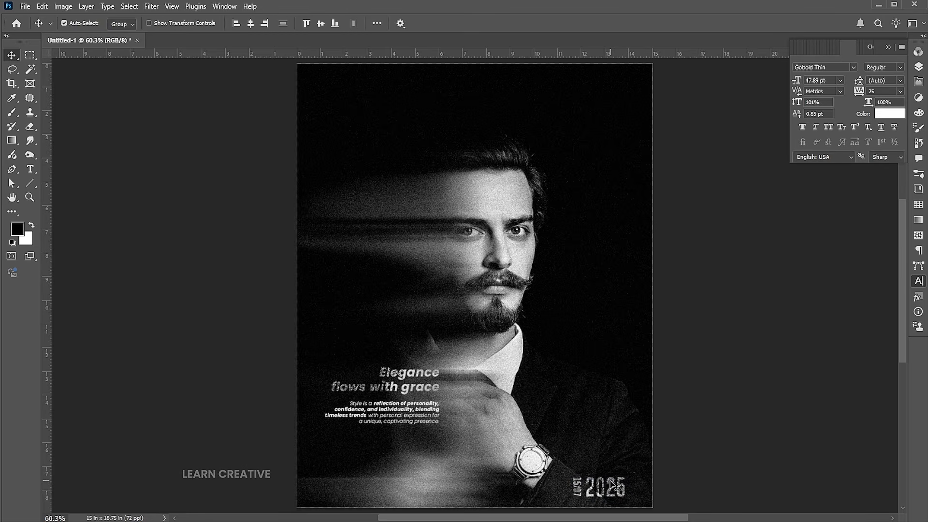
key(Right)
key(Right)
key(Right)
key(Right)
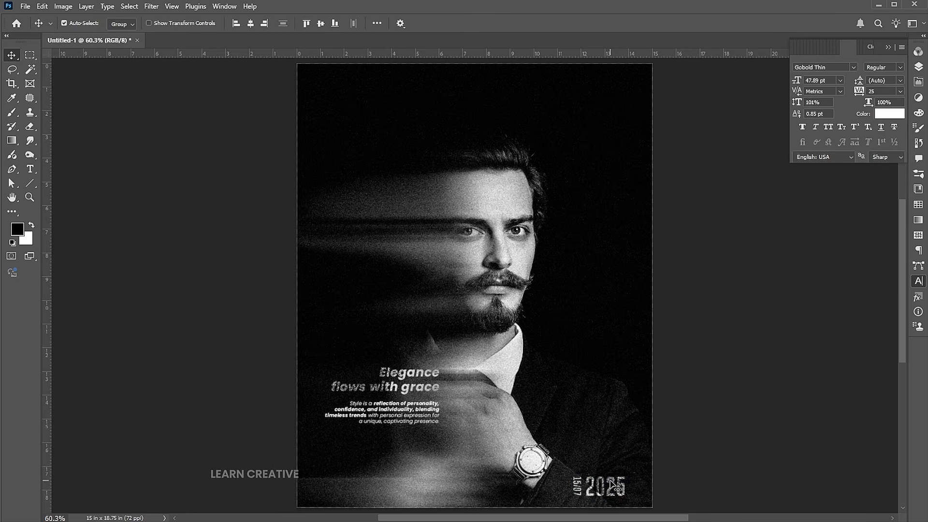
click(609, 480)
click(613, 415)
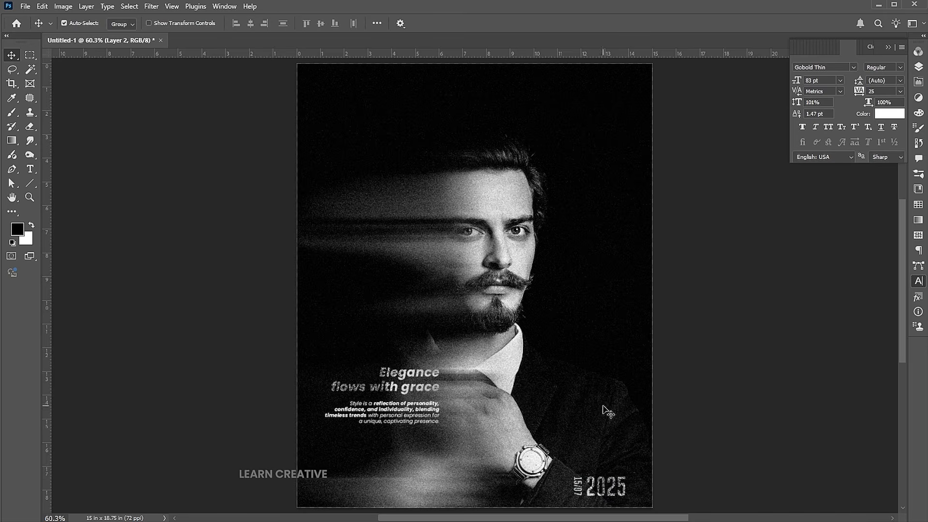
- Place the combine white logo file in the poster and fit it into the lower-left corner, level with the date
click(25, 6)
click(54, 212)
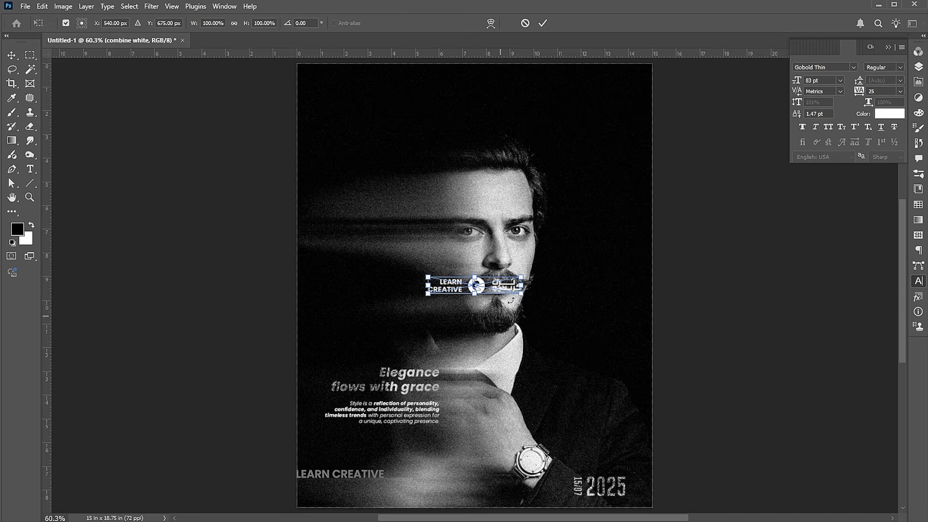
drag(522, 278, 530, 280)
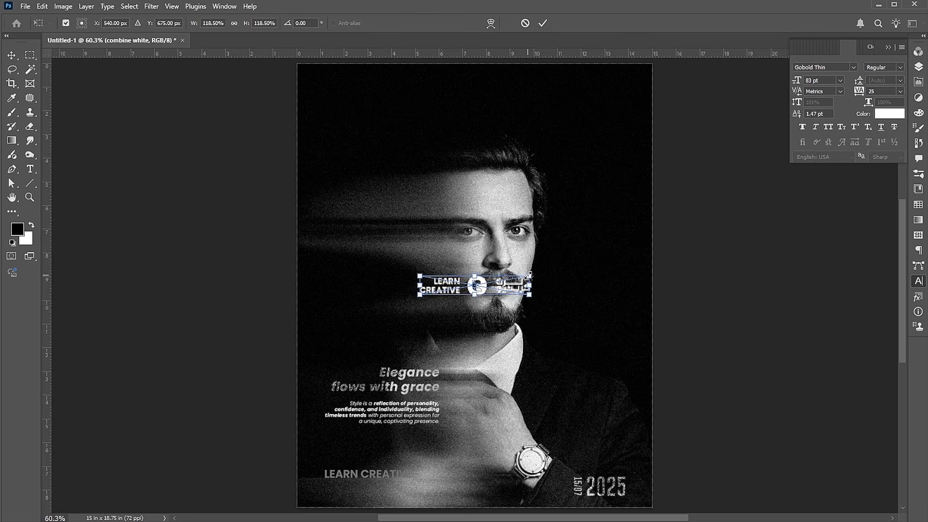
key(Return)
drag(471, 290, 386, 495)
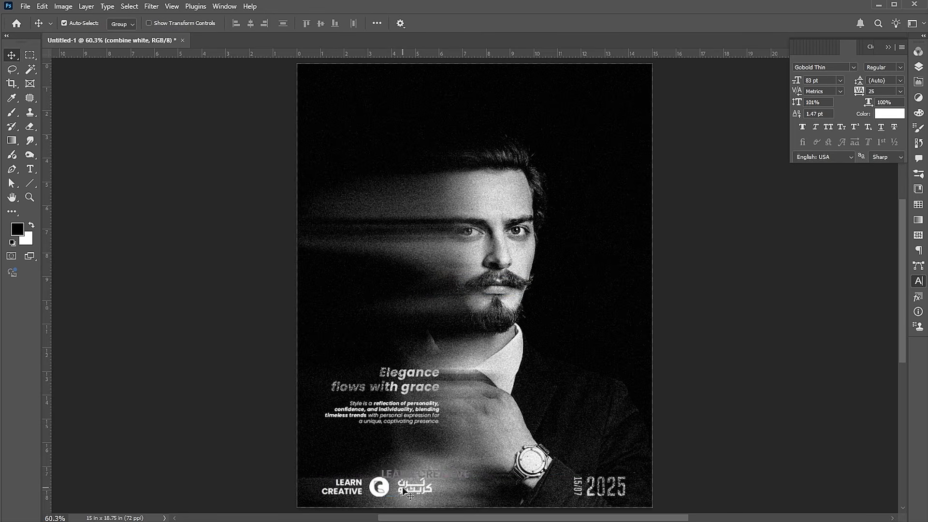
key(ctrl+t)
drag(432, 476, 428, 478)
key(Return)
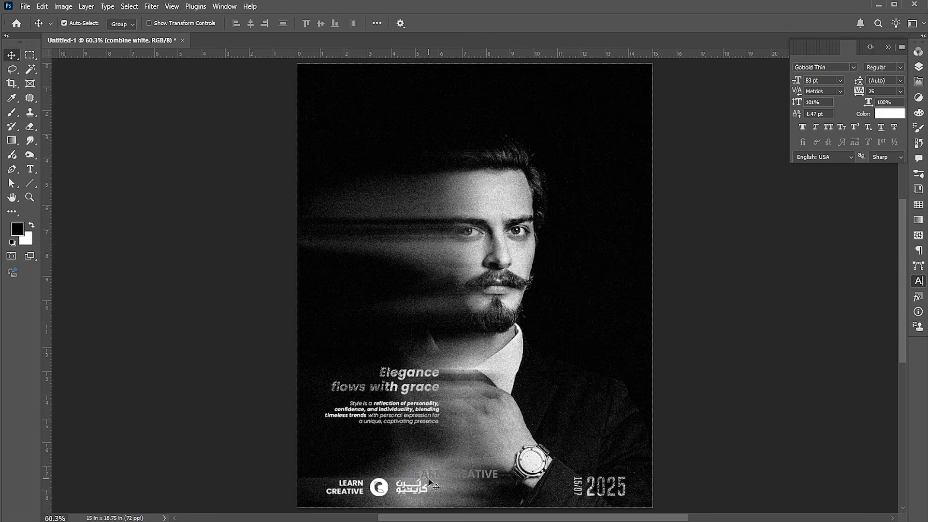
- Rasterize the combine white layer and delete the Arabic lettering from the logo
click(920, 67)
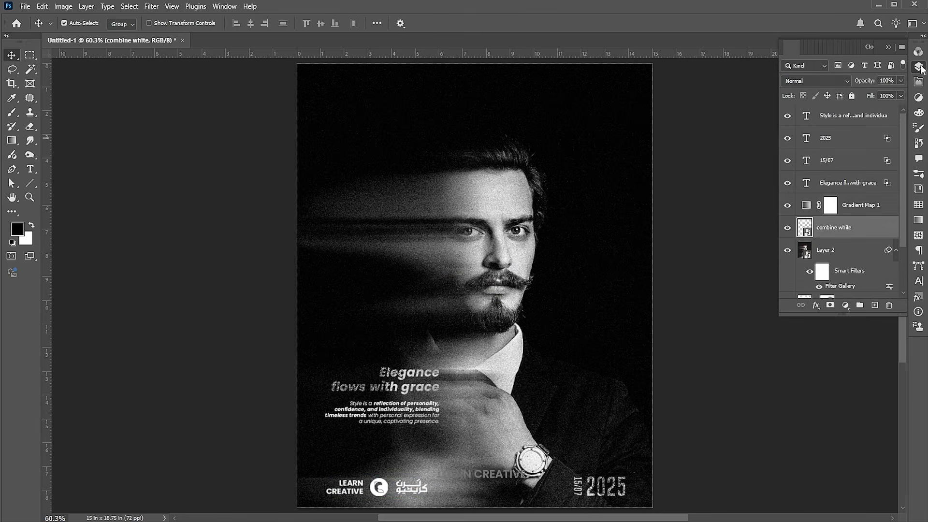
right_click(820, 230)
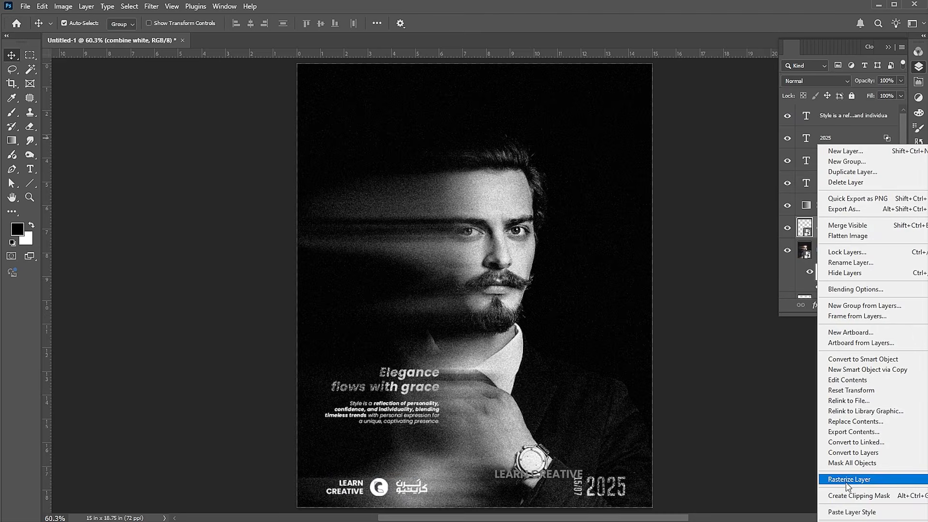
click(849, 479)
click(34, 57)
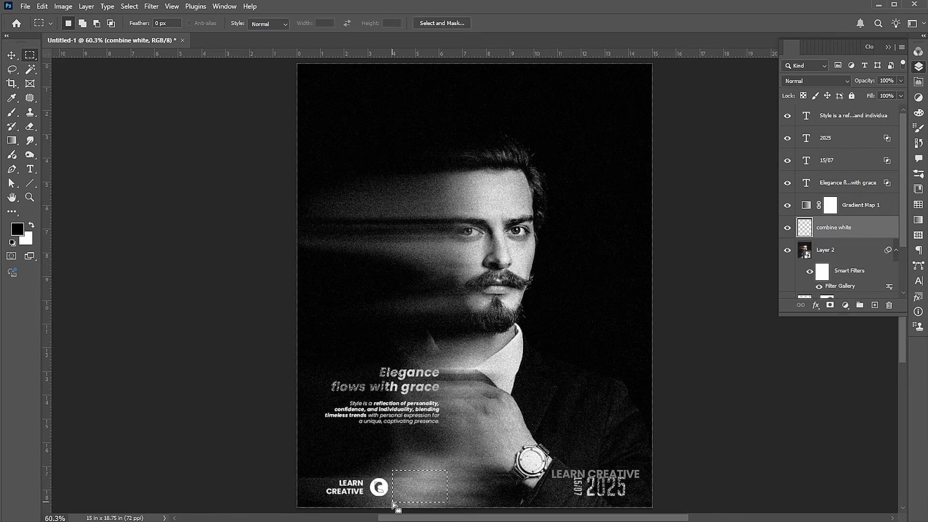
- Shift the remaining Learn Creative logo slightly to the right along the poster's bottom edge
key(v)
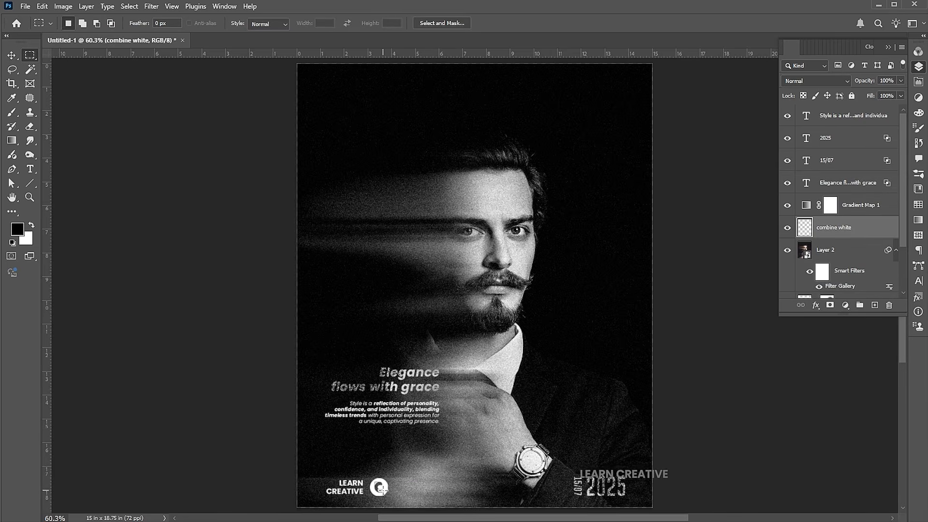
drag(383, 489, 389, 489)
key(ctrl+t)
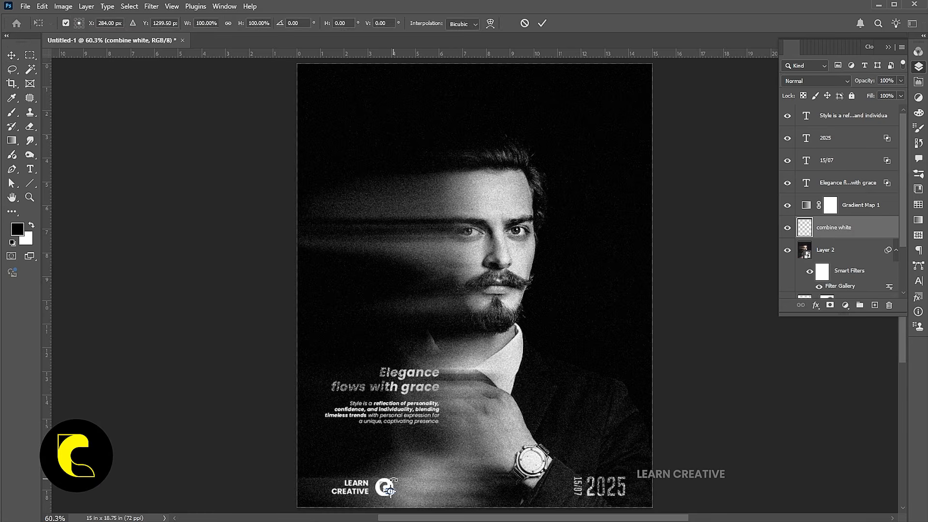
key(Return)
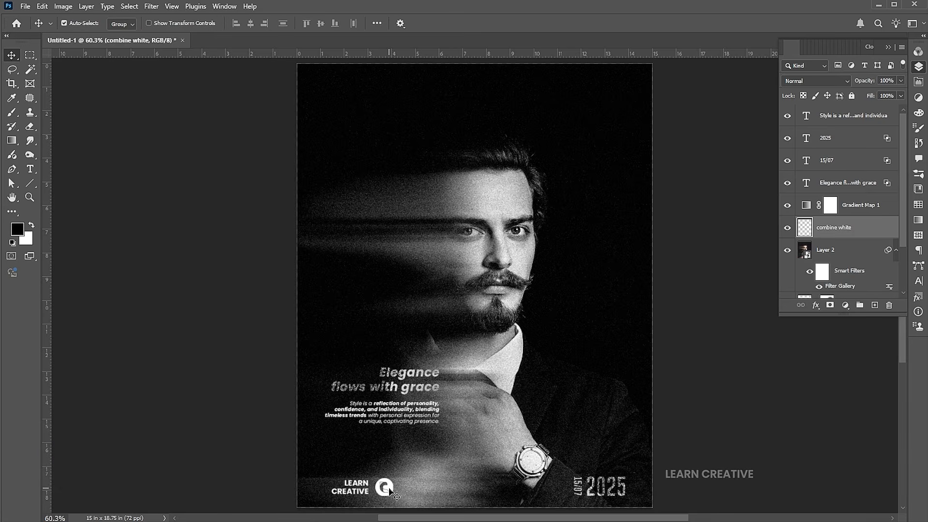
- Scale the Learn Creative logo down to about 84% in the poster's lower-left corner
key(ctrl+t)
drag(394, 478, 384, 477)
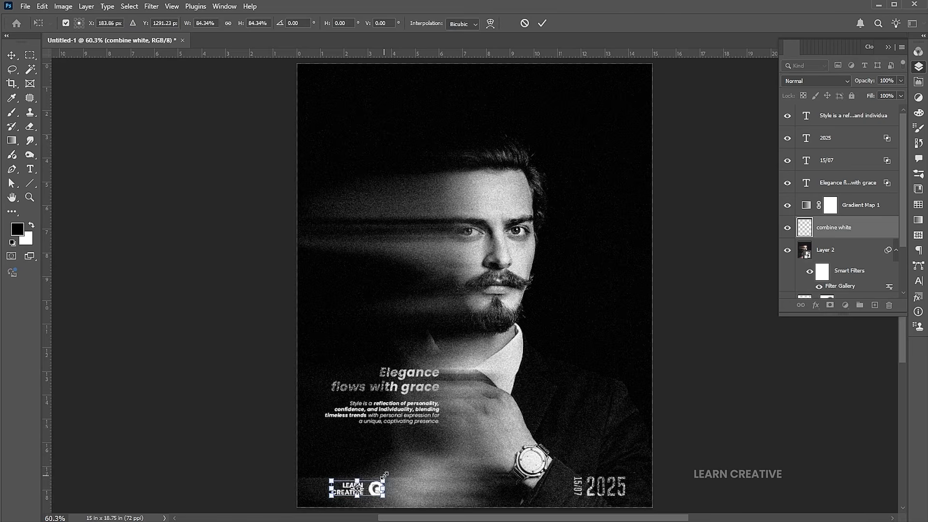
key(Return)
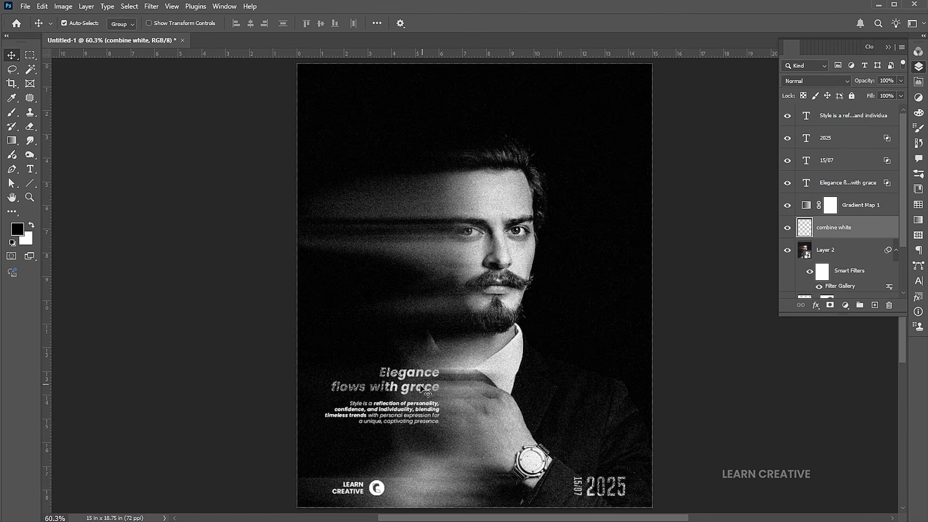
- Copy the layer style of the "Elegance flows with grace" heading and paste it onto the combine white logo layer
click(433, 389)
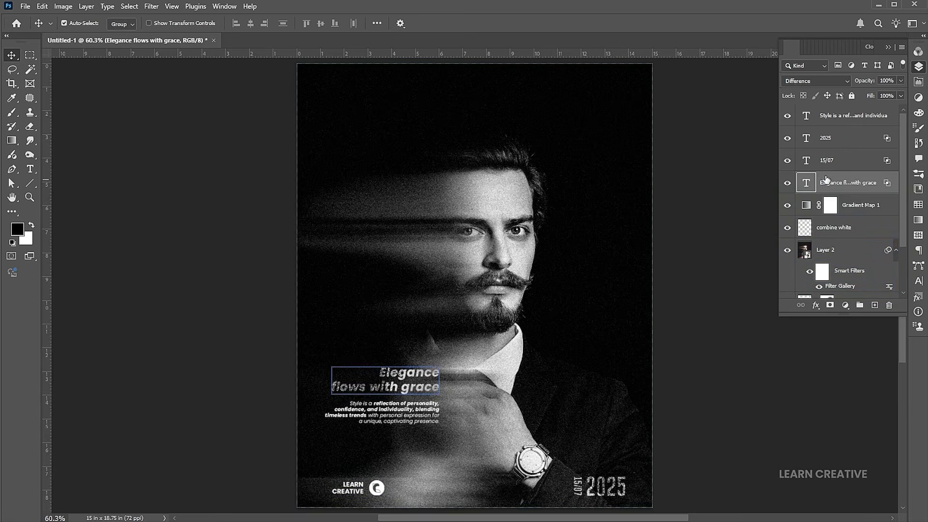
right_click(835, 188)
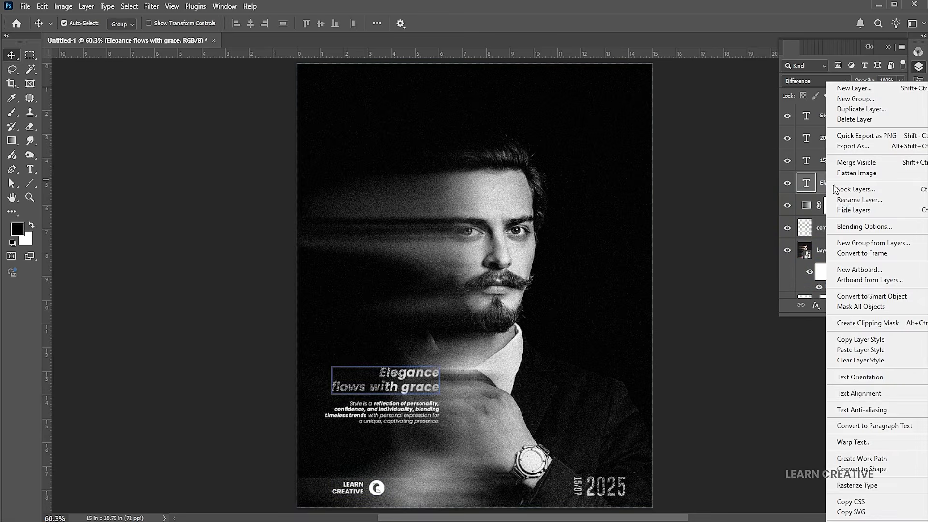
click(852, 349)
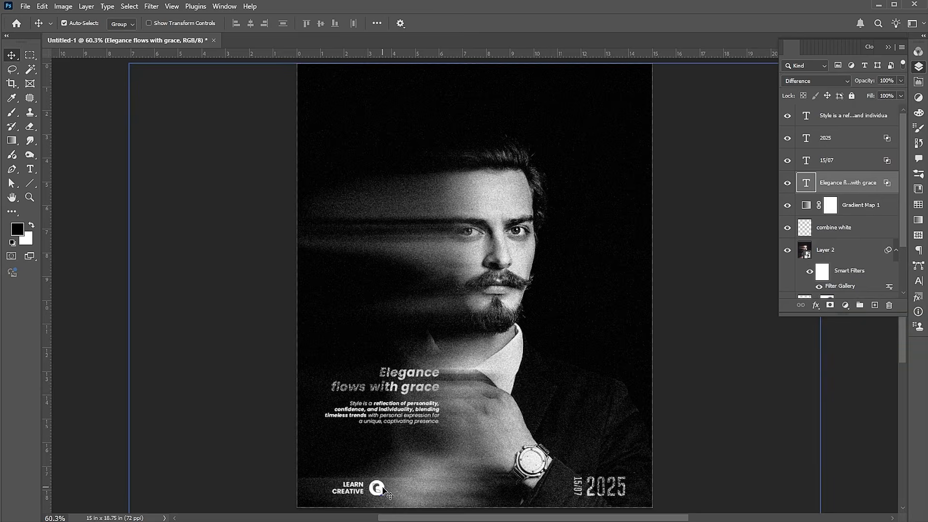
click(389, 496)
right_click(822, 227)
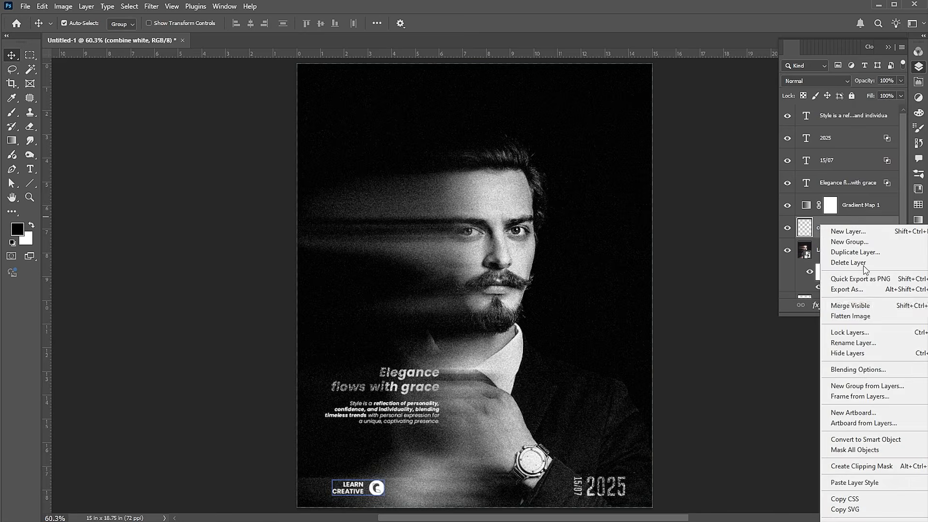
click(855, 467)
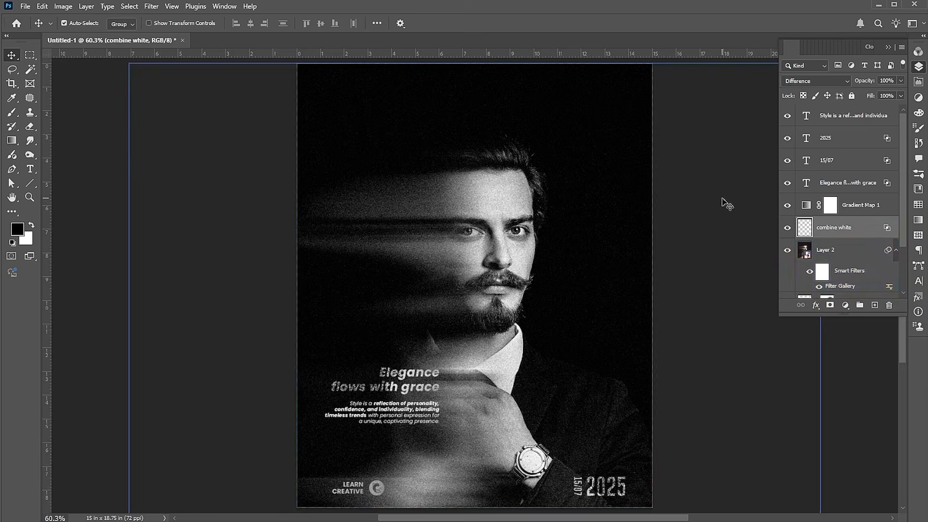
- Duplicate the "Elegance flows with grace" heading above the original and rotate the copy to read vertically upward
drag(413, 371, 346, 178)
key(ctrl+t)
key(Return)
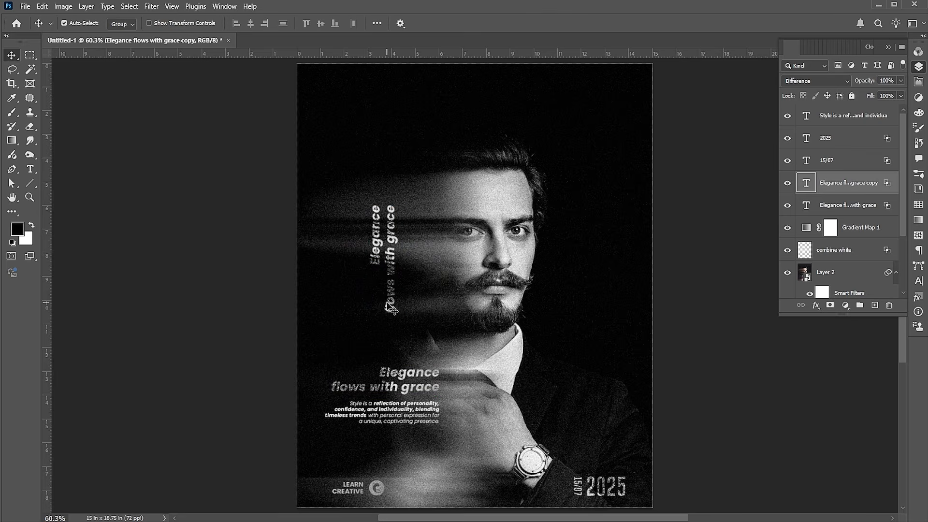
- Delete "flows with grace" from the vertical heading copy, keeping only the word Elegance
double_click(390, 310)
click(383, 175)
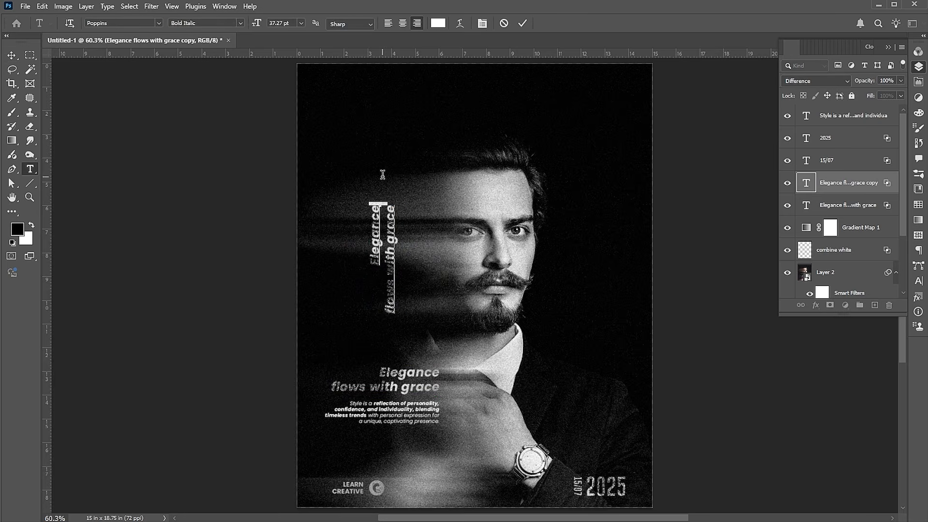
drag(389, 203, 391, 207)
key(BackSpace)
key(BackSpace)
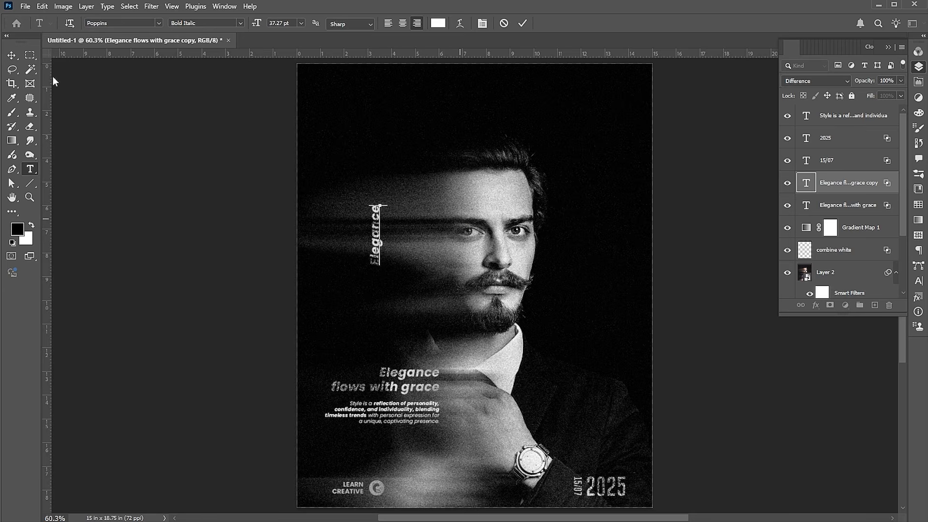
click(16, 56)
- Enlarge the vertical Elegance word to run down the poster's right edge, partly cropped by it, and set its opacity to 30%
key(ctrl+t)
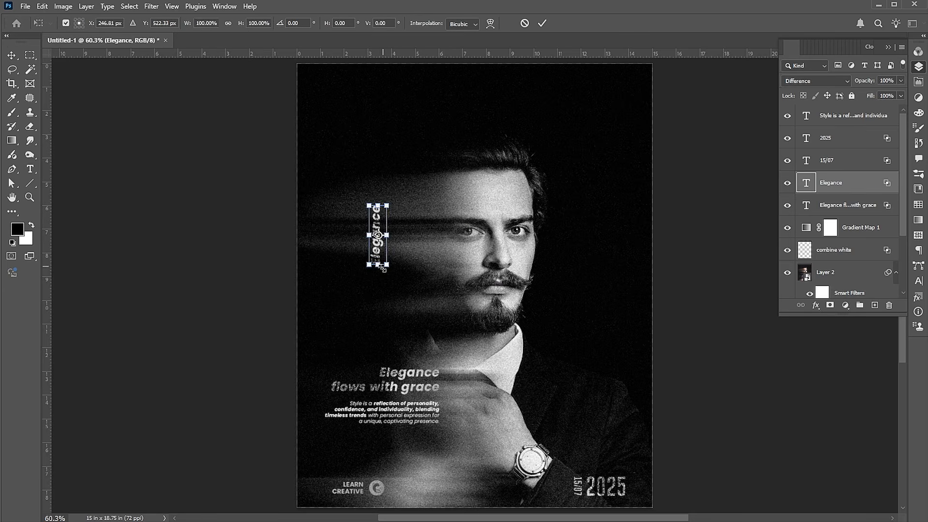
drag(386, 265, 461, 350)
drag(377, 312, 541, 312)
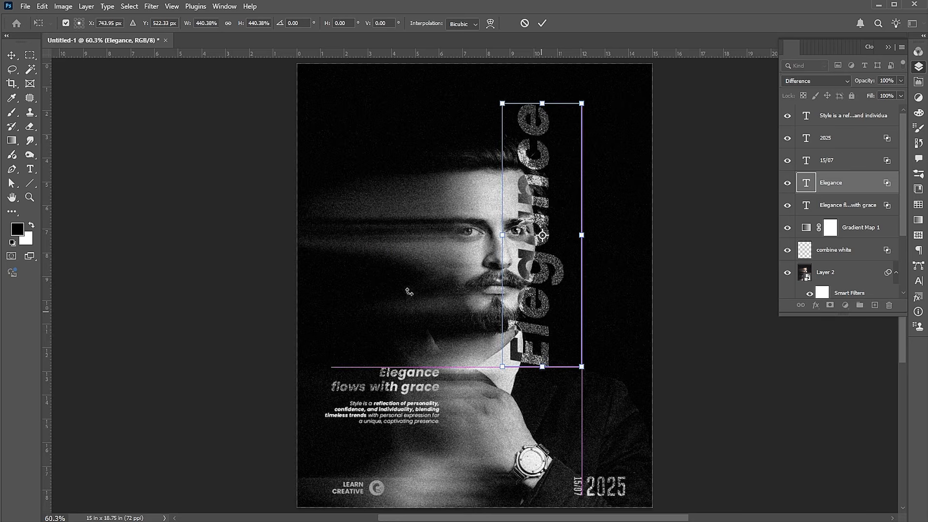
drag(582, 234, 594, 235)
drag(571, 269, 669, 293)
drag(699, 79, 713, 68)
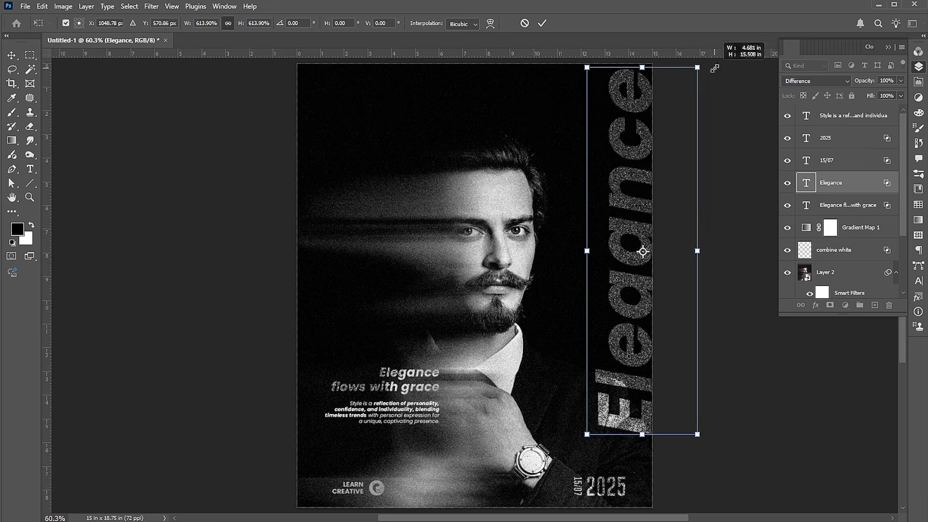
drag(631, 228, 632, 211)
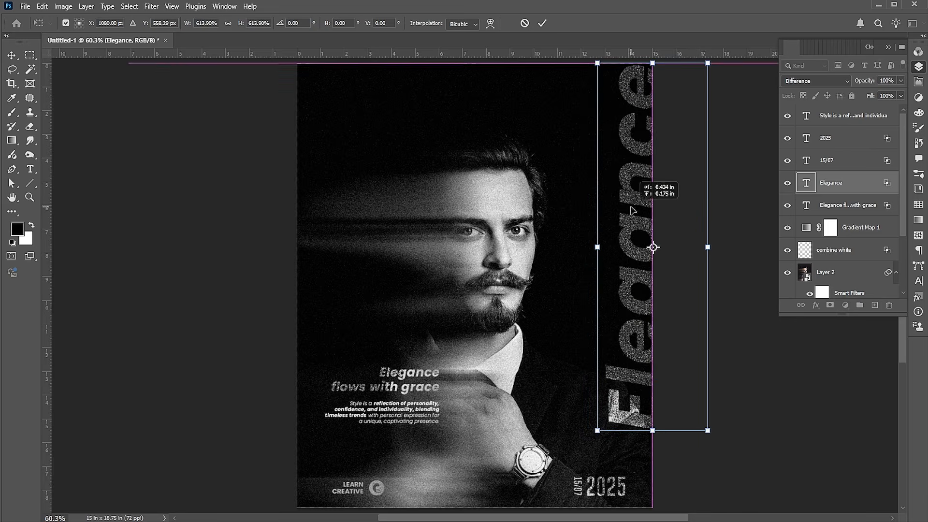
drag(597, 431, 576, 463)
key(Return)
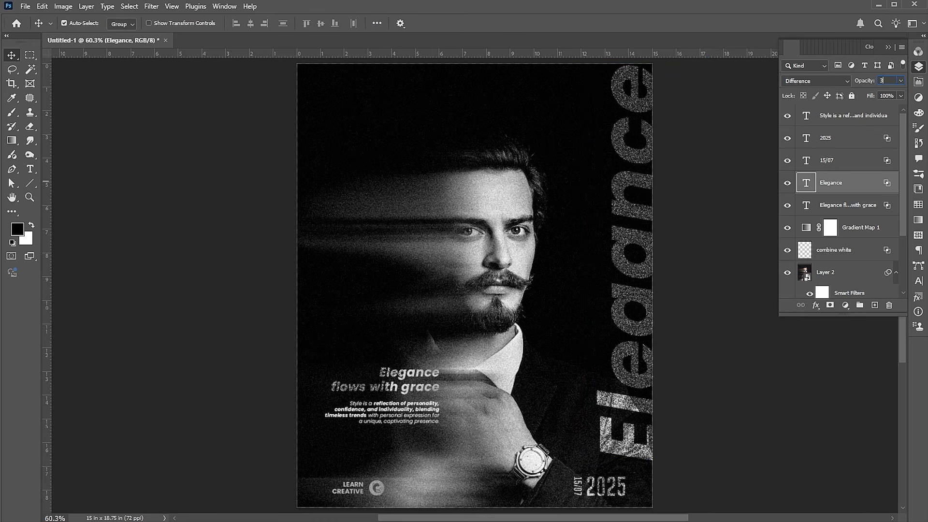
key(Return)
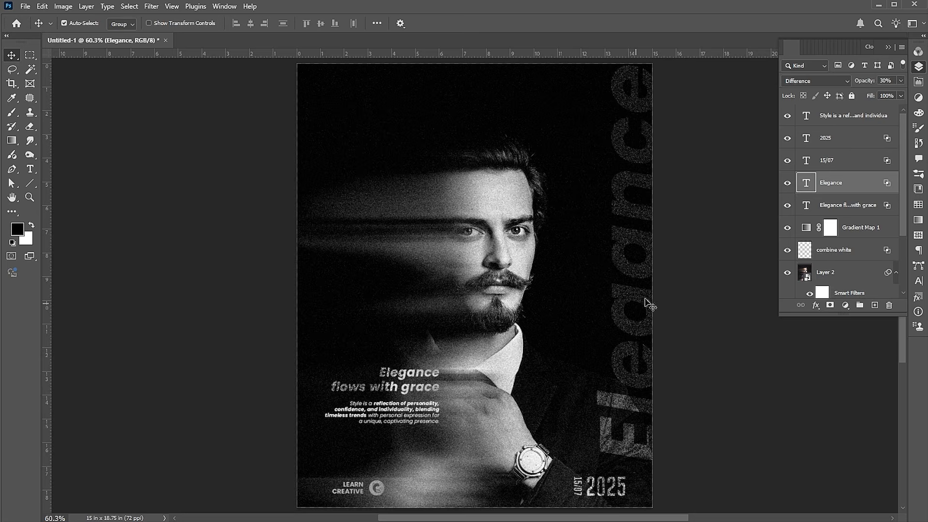
- Add a red ff0000 solid color fill layer above all other layers and set its blend mode to Multiply
click(846, 117)
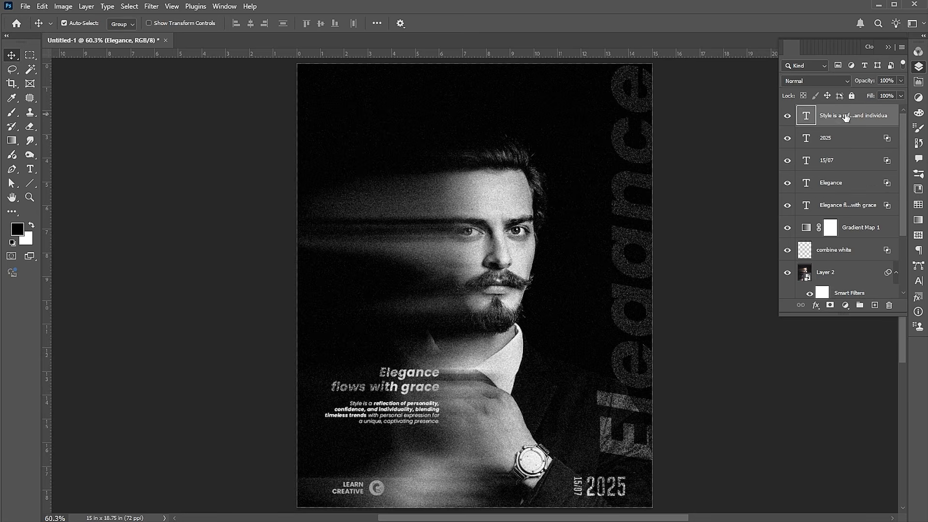
click(846, 308)
click(861, 315)
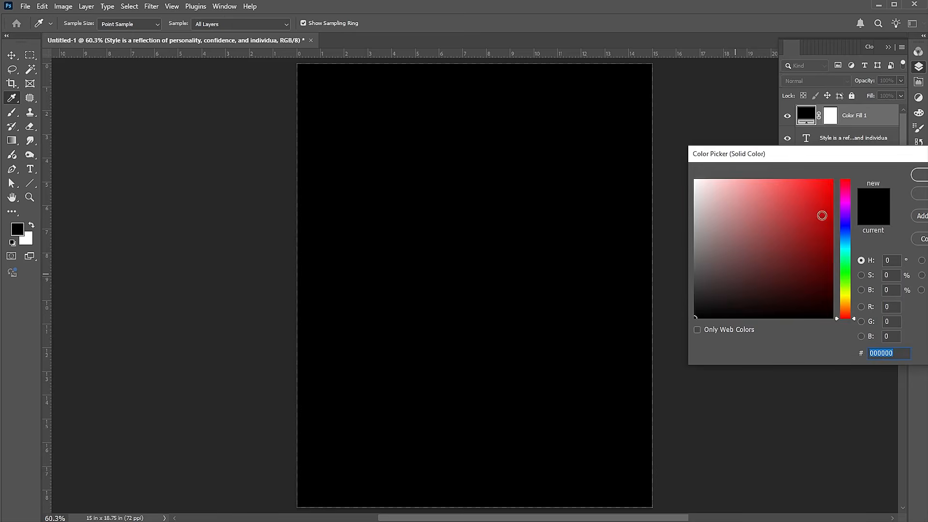
drag(822, 215, 852, 170)
click(920, 175)
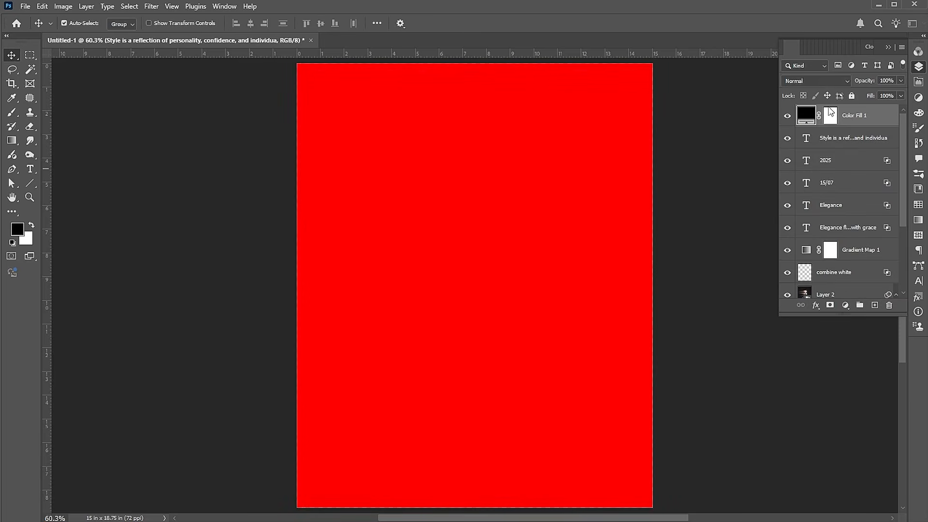
click(800, 81)
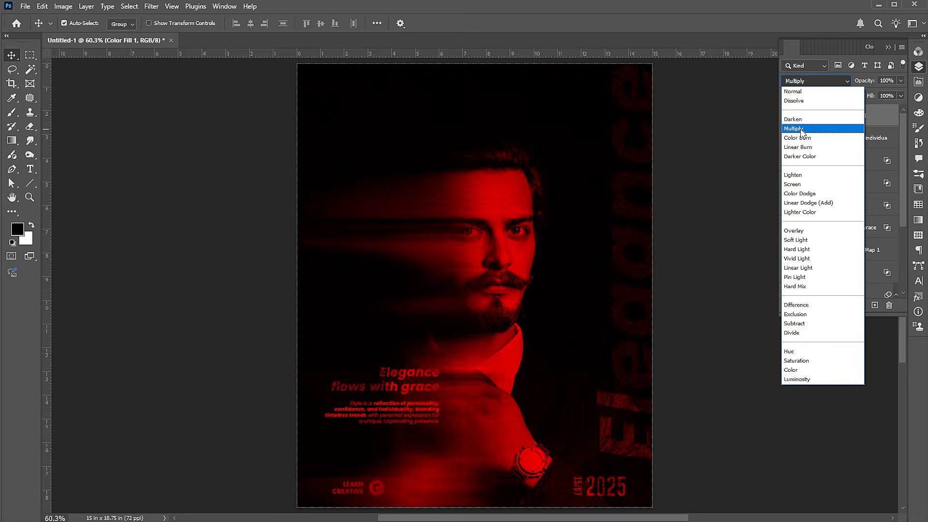
click(801, 129)
- Change the color fill layer to cyan 00eaff and toggle its visibility to compare the poster with and without the tint
double_click(803, 117)
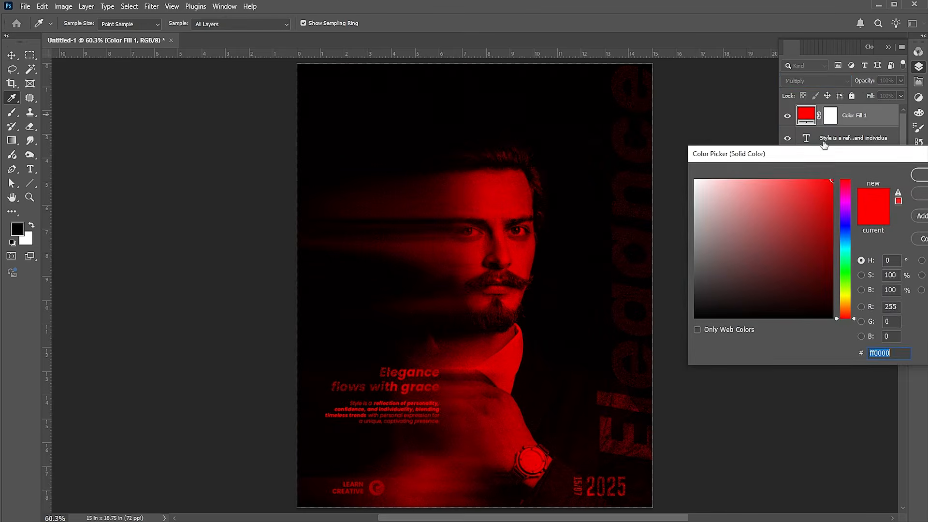
drag(818, 158, 800, 103)
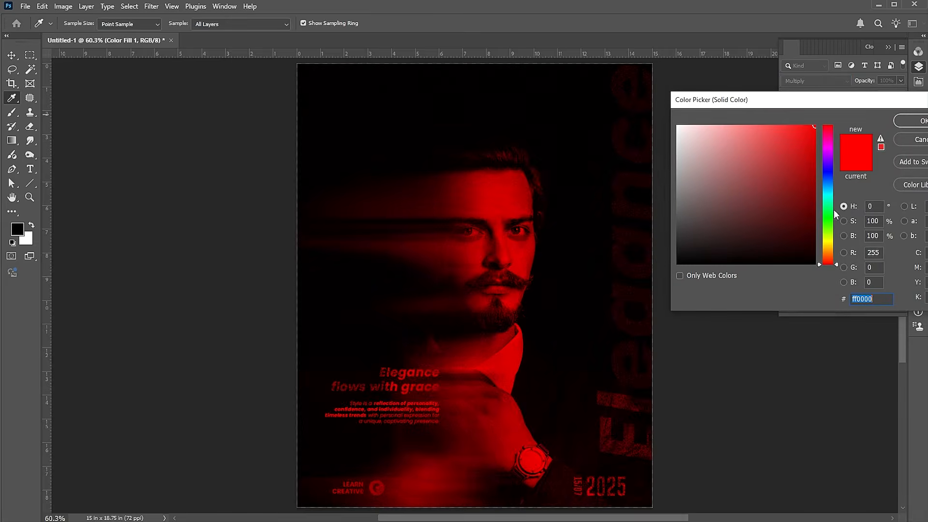
drag(836, 267, 837, 195)
click(920, 127)
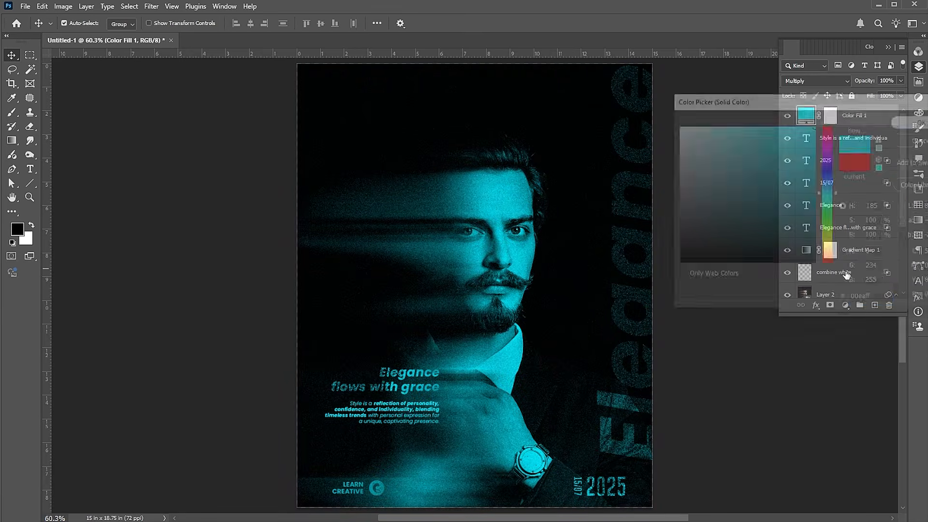
click(786, 117)
click(785, 116)
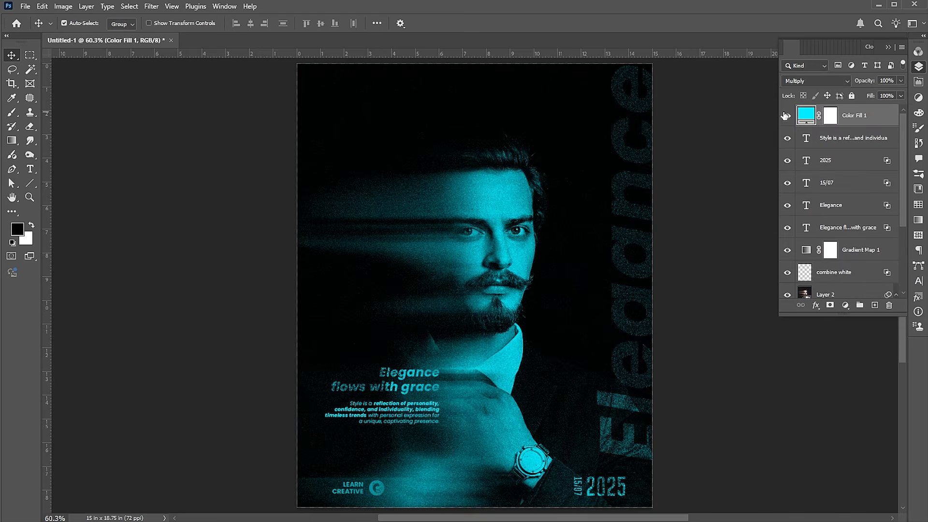